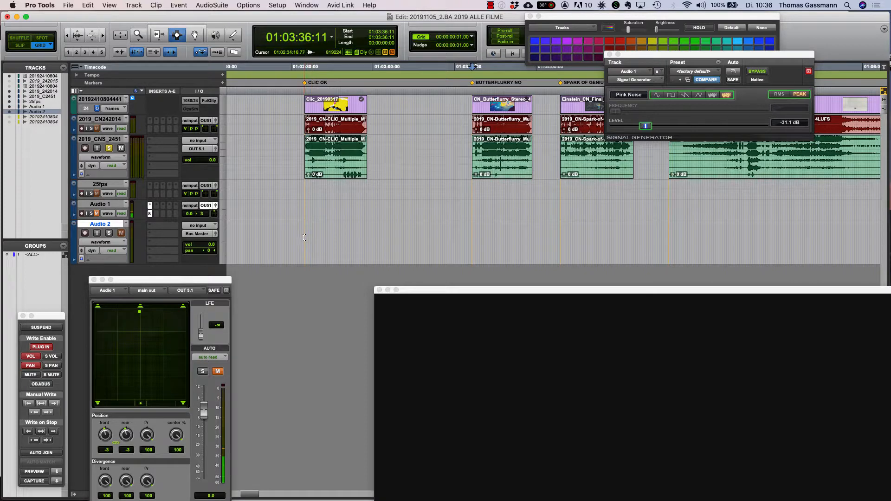
- Render pink noise at -20 dB as a continuous file over an empty range of about 22 seconds on Audio 2 with AudioSuite Signal Generator
drag(379, 237, 439, 244)
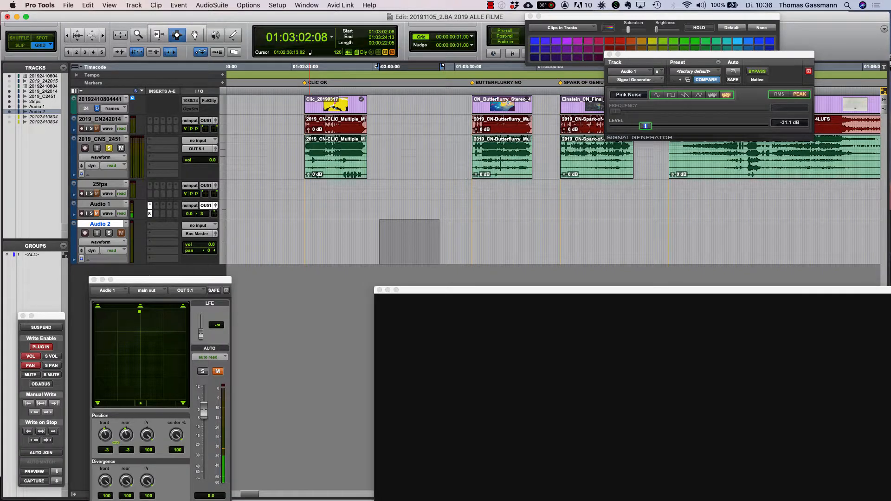
click(212, 5)
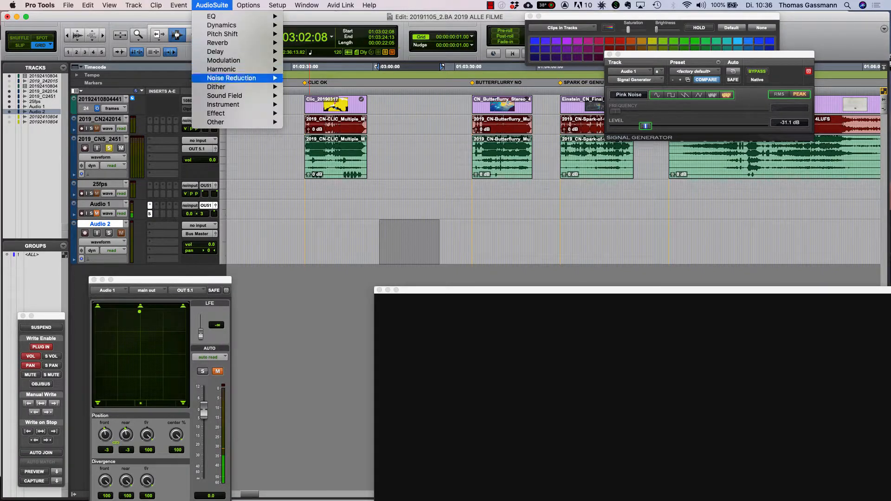
mouse_move(216, 122)
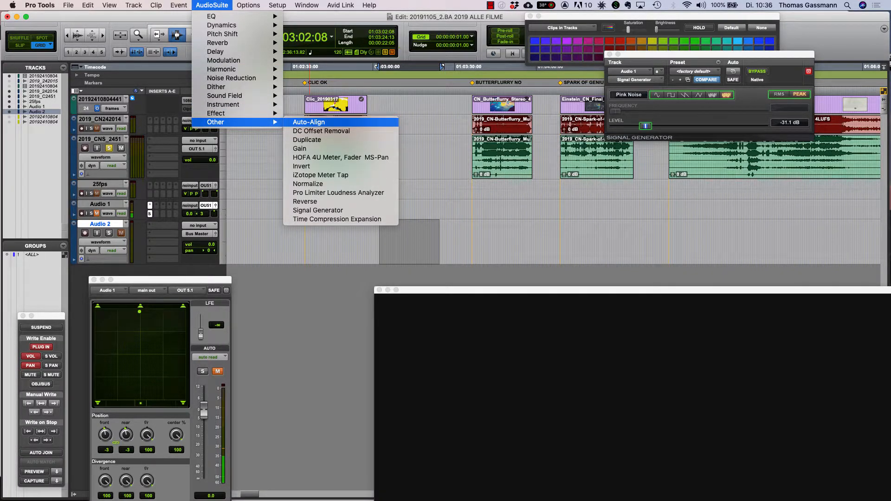
click(318, 210)
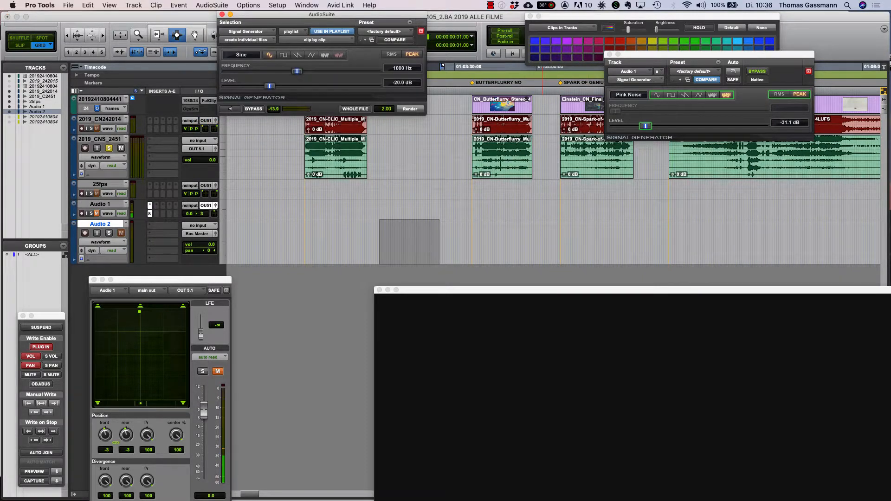
click(339, 55)
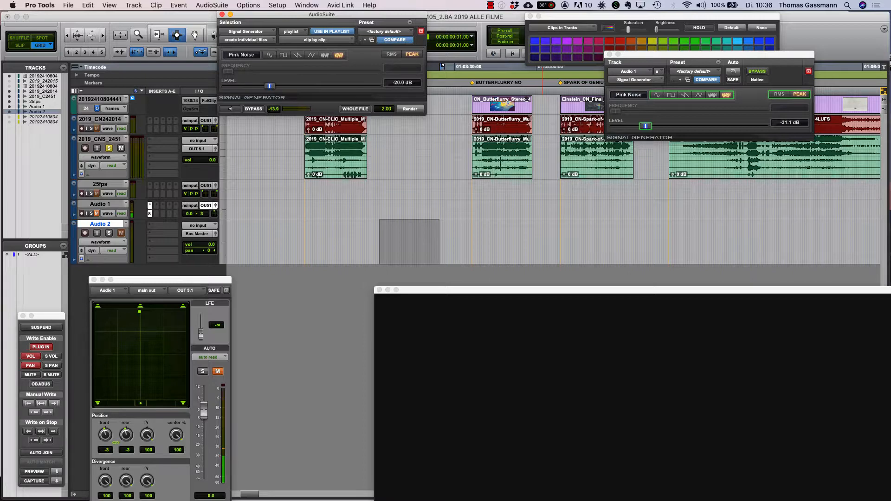
click(260, 40)
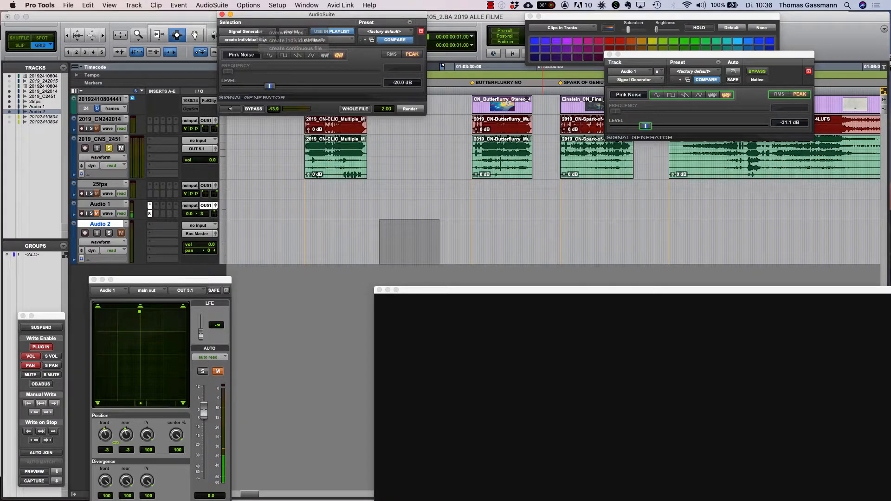
click(283, 49)
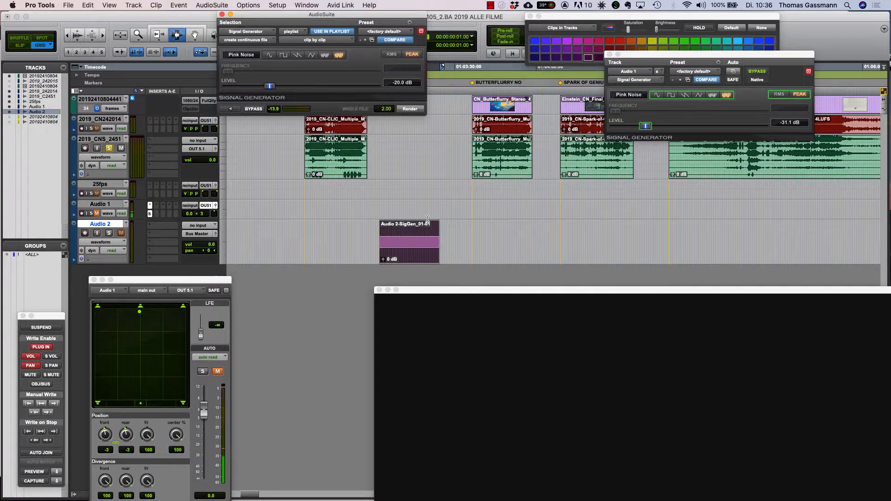
- Route Audio 2's output to OUT 5.1 and solo the track to audition the rendered noise clip
drag(279, 14, 700, 160)
click(397, 240)
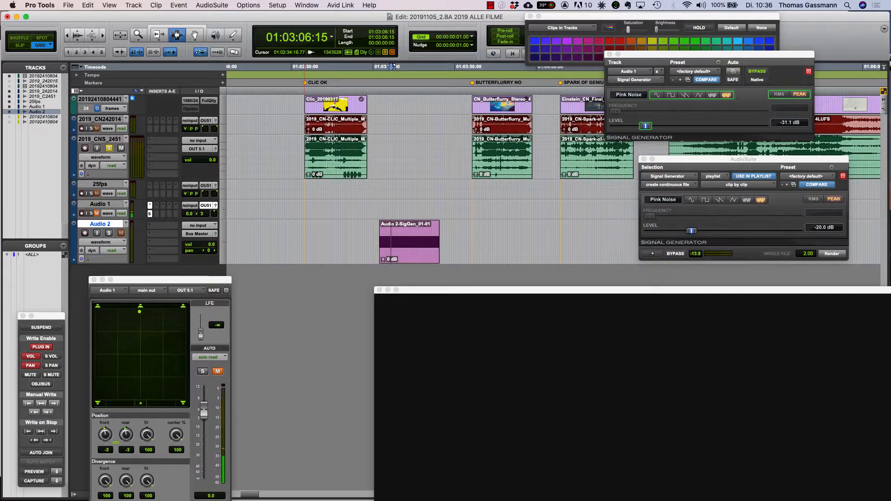
click(197, 234)
click(268, 236)
click(109, 233)
key(space)
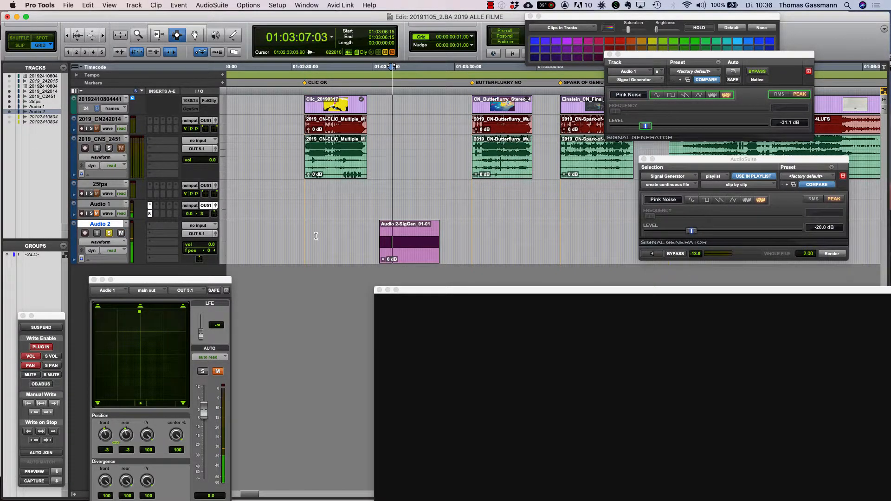
key(space)
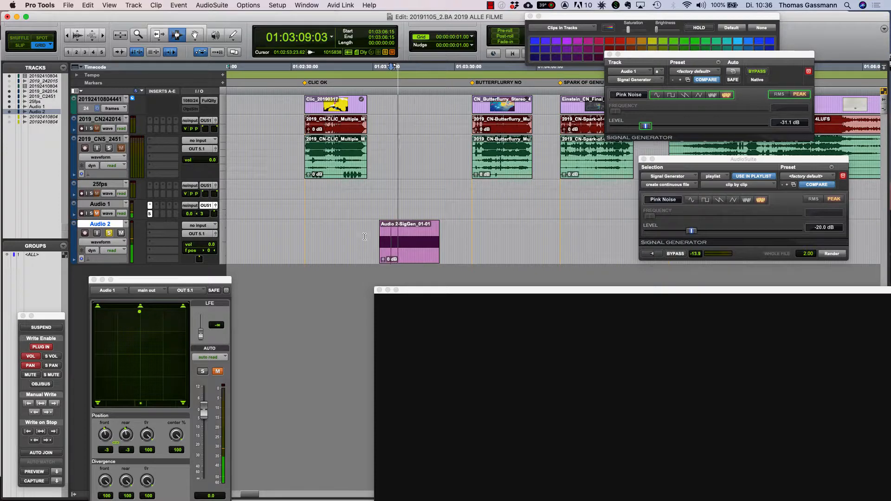
- Insert a mono EQ3 7-Band on Audio 2 and place its window clear of the noise clip
click(404, 242)
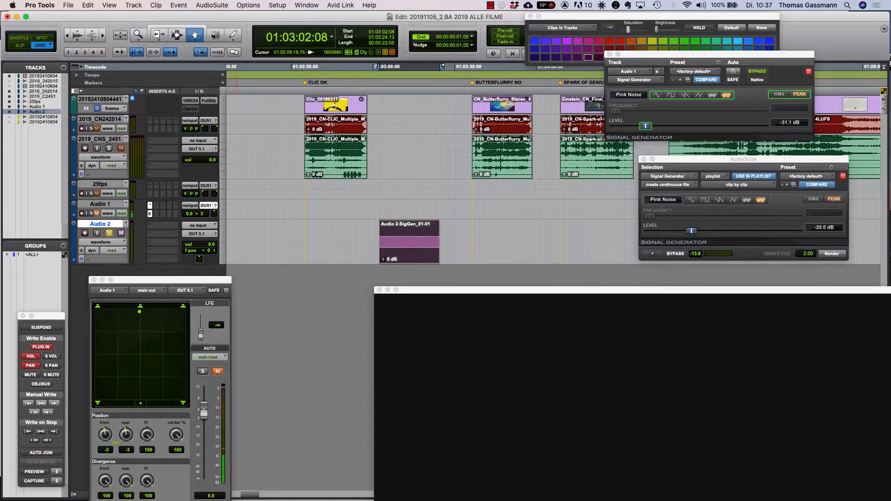
click(161, 226)
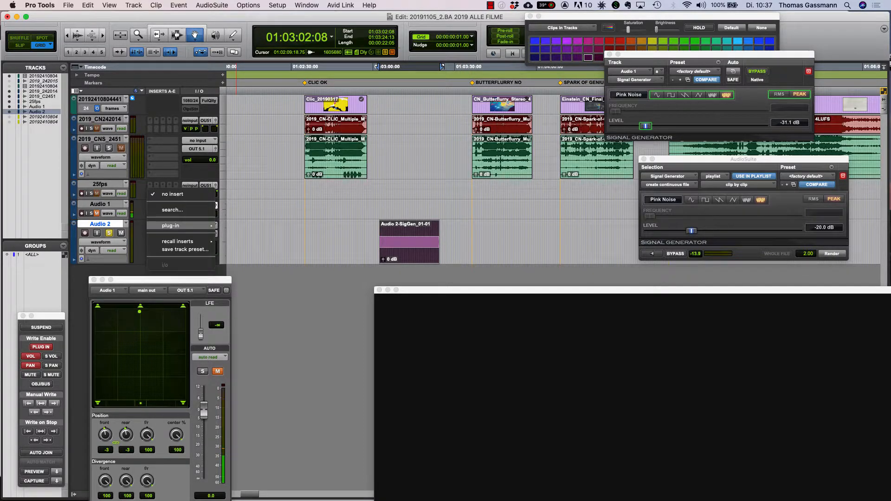
mouse_move(179, 225)
mouse_move(243, 228)
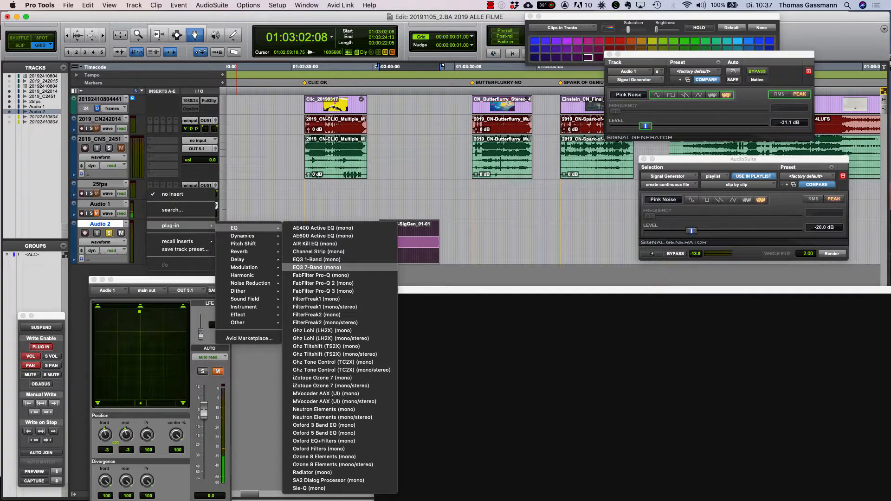
click(320, 267)
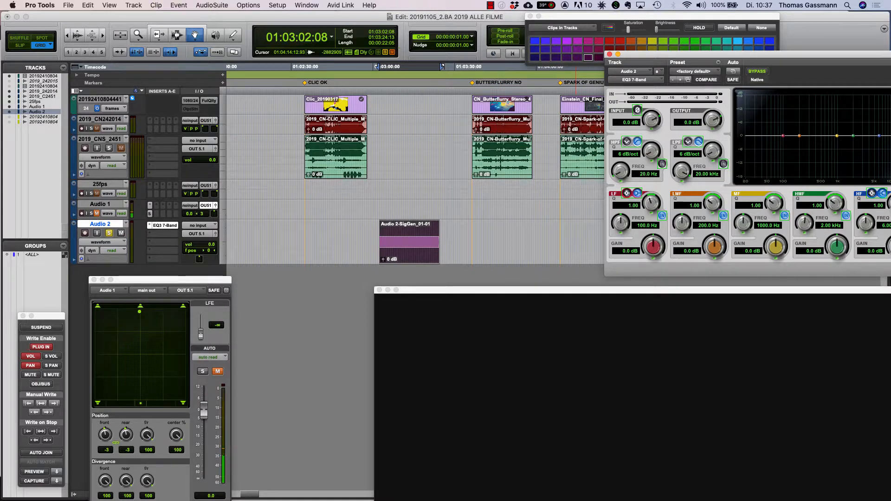
drag(669, 54, 562, 64)
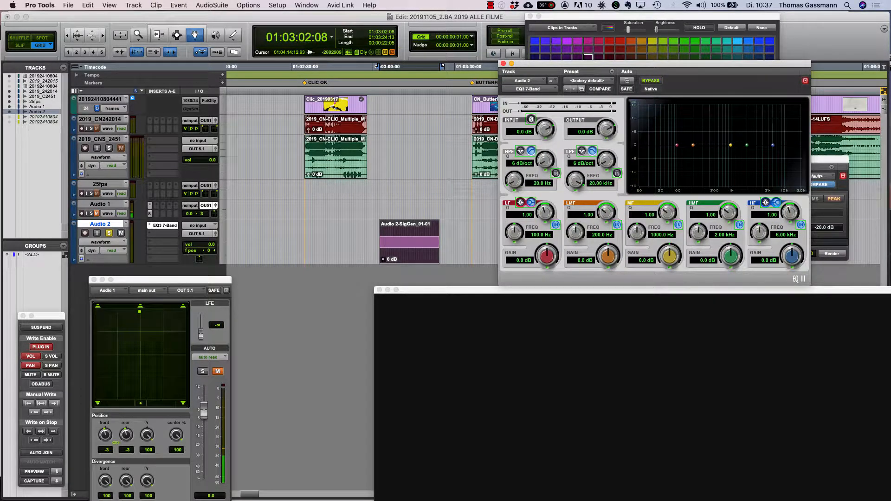
- Enable the EQ's high-pass and low-pass filters and set both slopes to 18 dB/oct
click(556, 173)
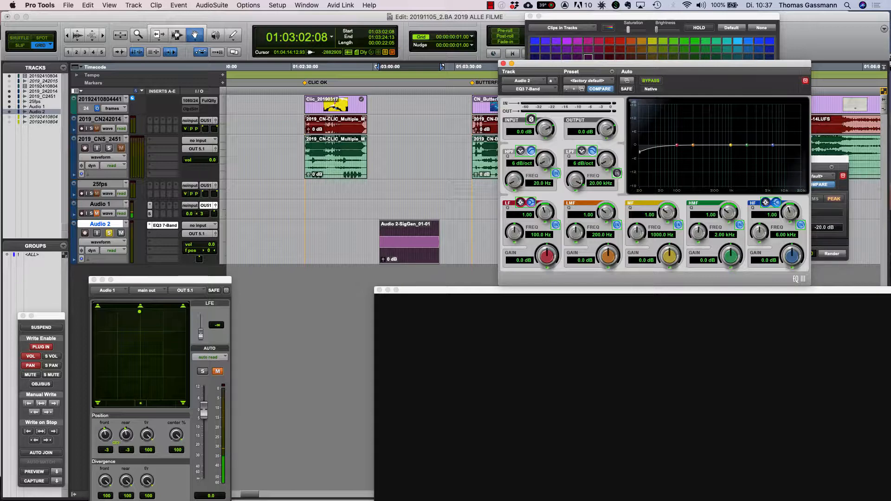
click(617, 174)
drag(545, 161, 545, 142)
drag(606, 161, 606, 151)
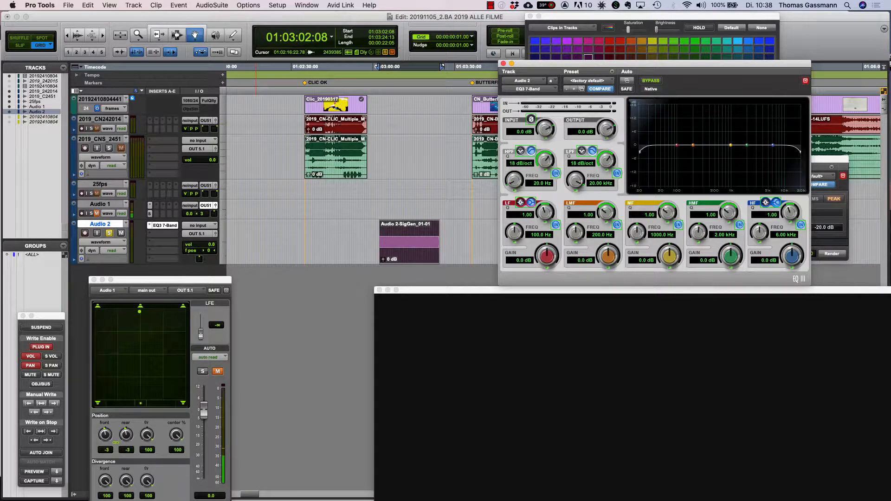
- Show an automation lane under Audio 2 for the EQ's High-Pass Freq and close the black video window
drag(140, 280, 153, 321)
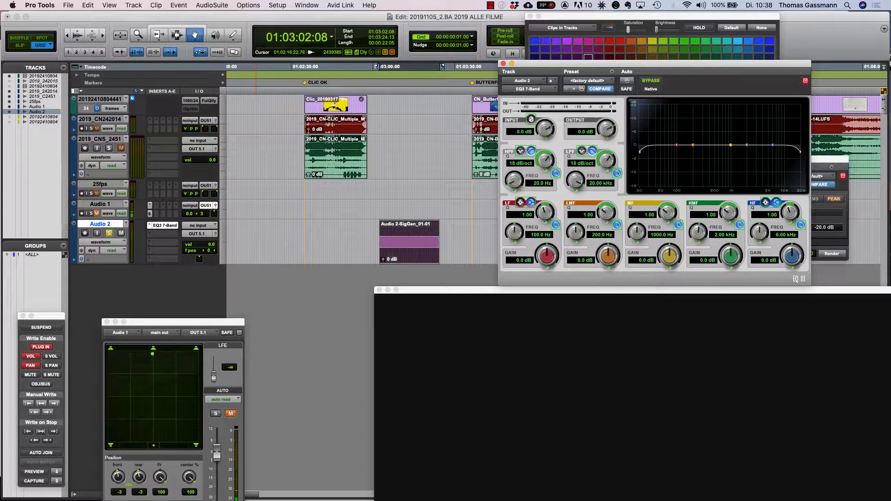
click(74, 260)
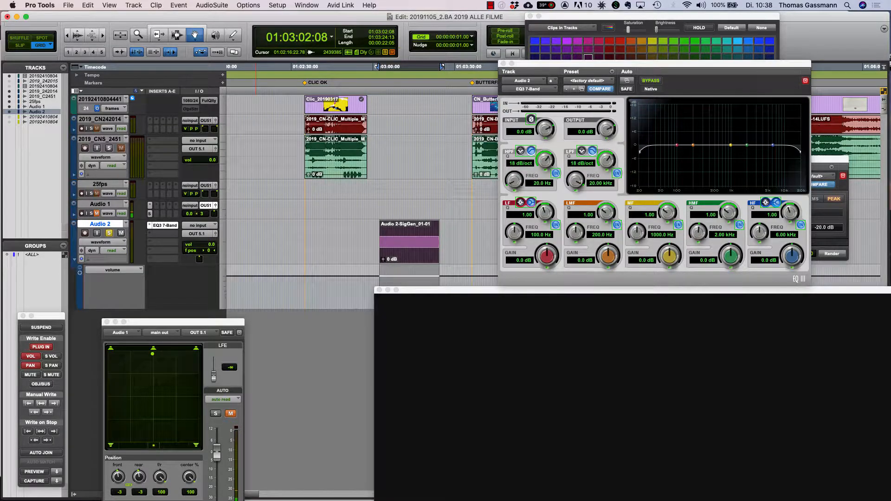
click(113, 269)
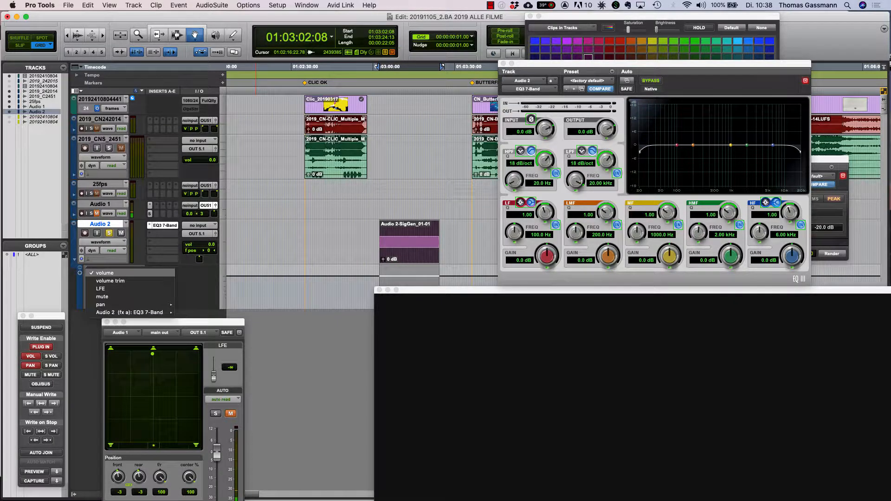
mouse_move(135, 313)
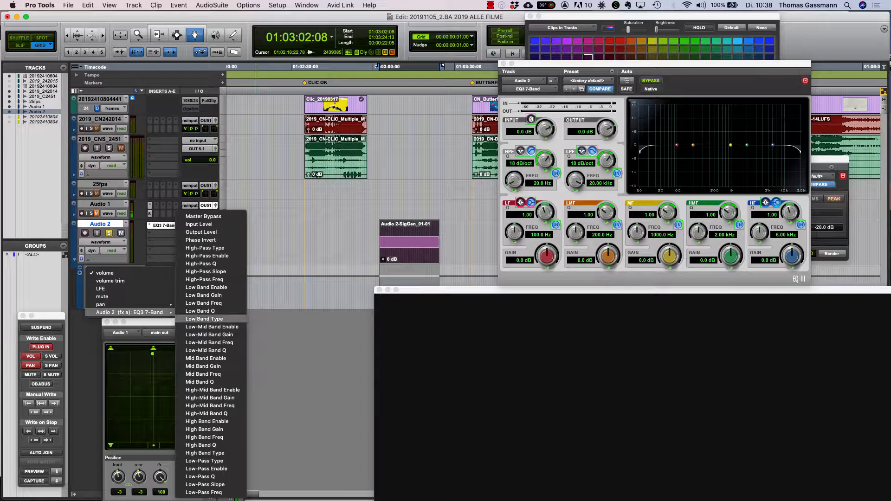
click(204, 280)
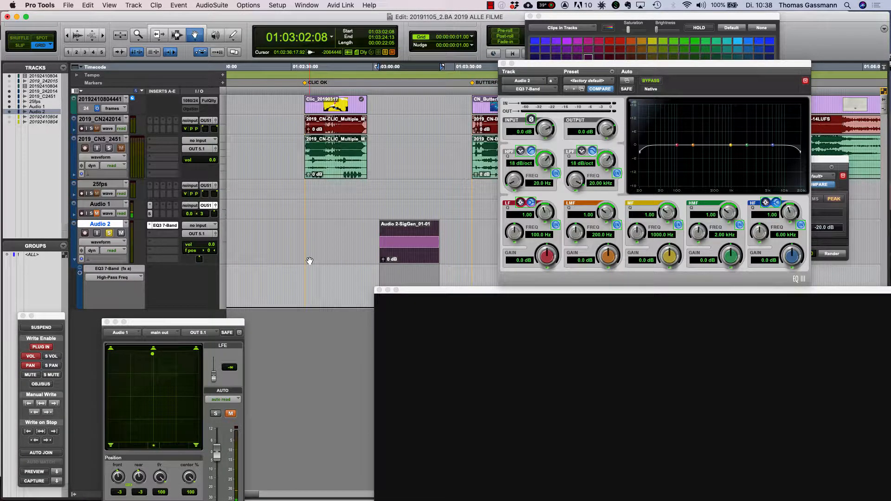
click(379, 290)
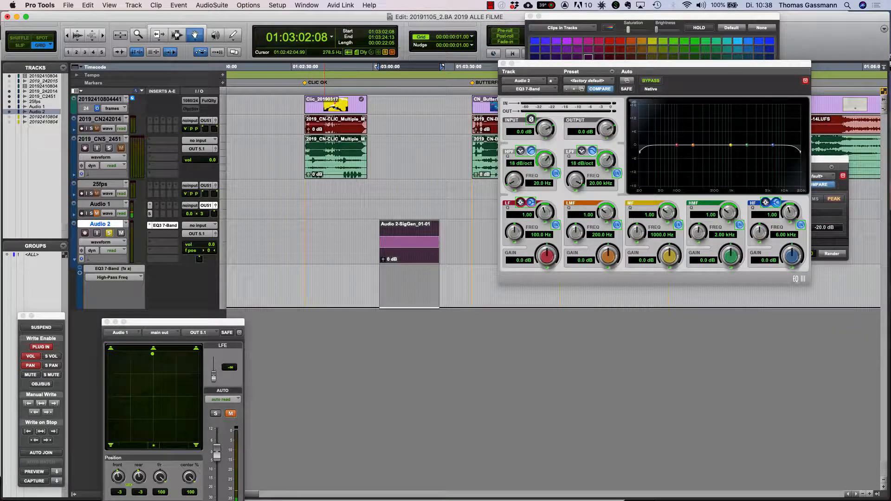
- Add a second automation lane under Audio 2 showing the EQ's Low-Pass Freq
click(80, 273)
drag(162, 323, 162, 382)
click(114, 322)
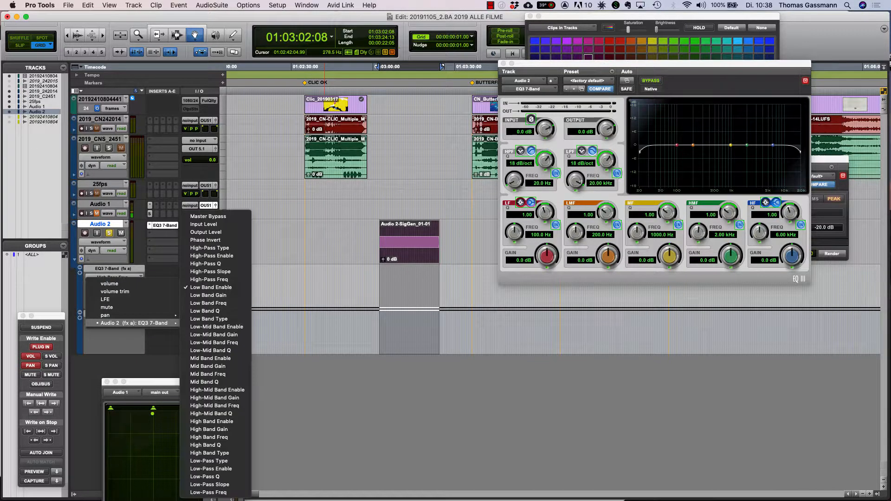
mouse_move(135, 323)
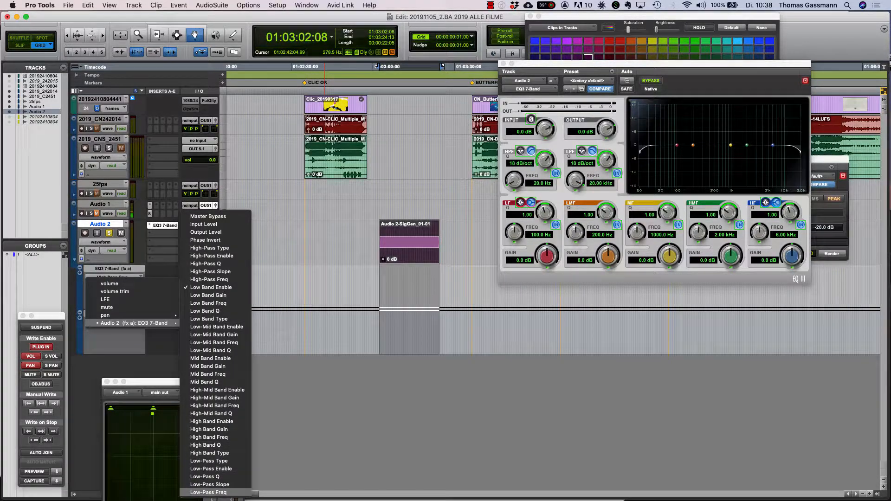
click(209, 493)
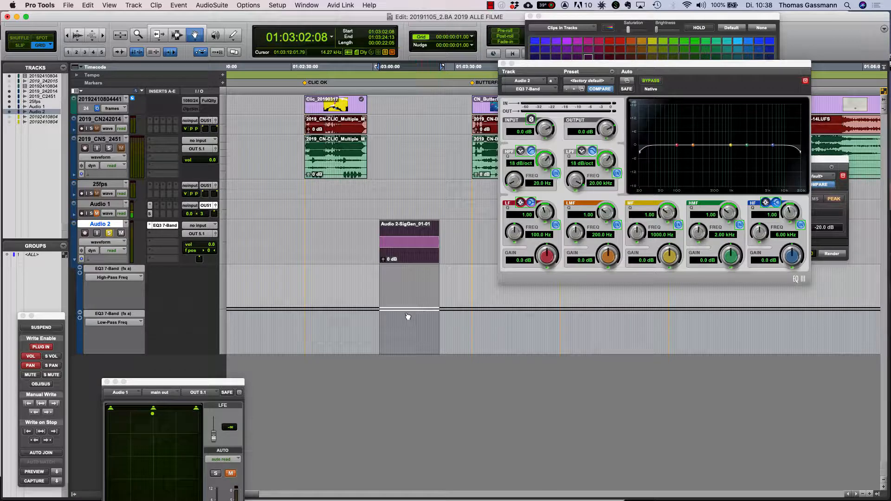
- Play the noise clip through the EQ from a point inside the clip
key(Delete)
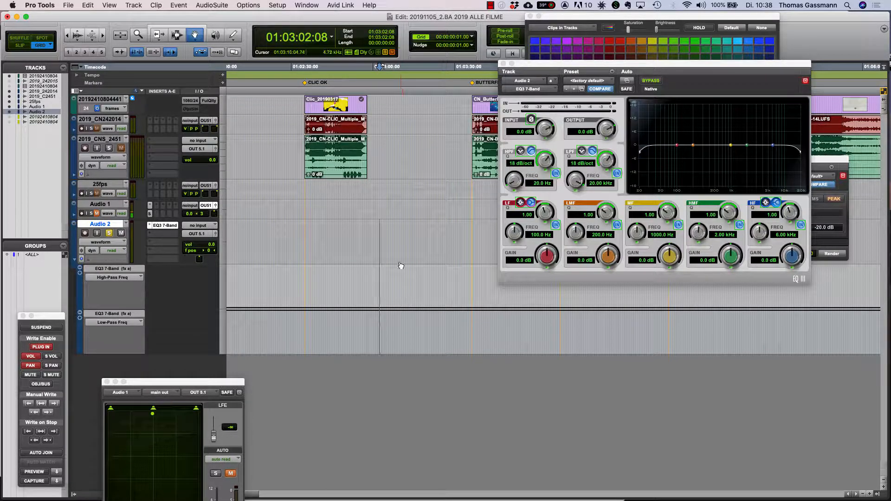
key(super+z)
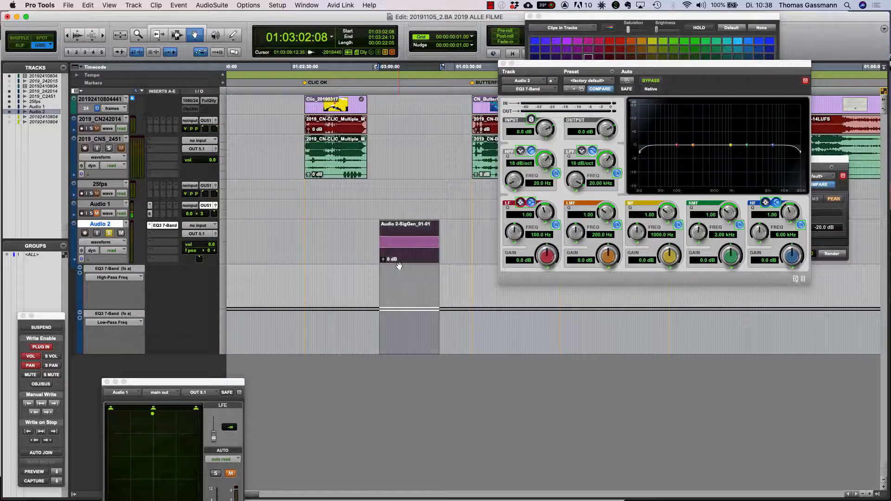
key(F7)
click(391, 255)
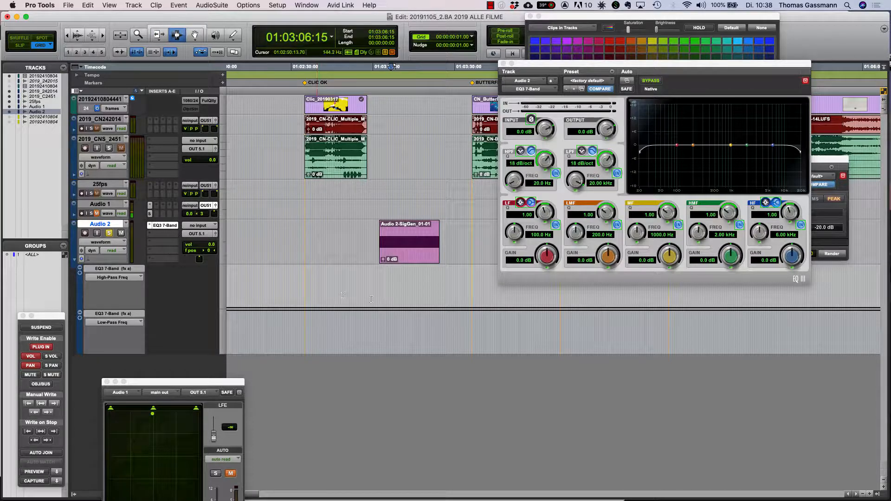
key(space)
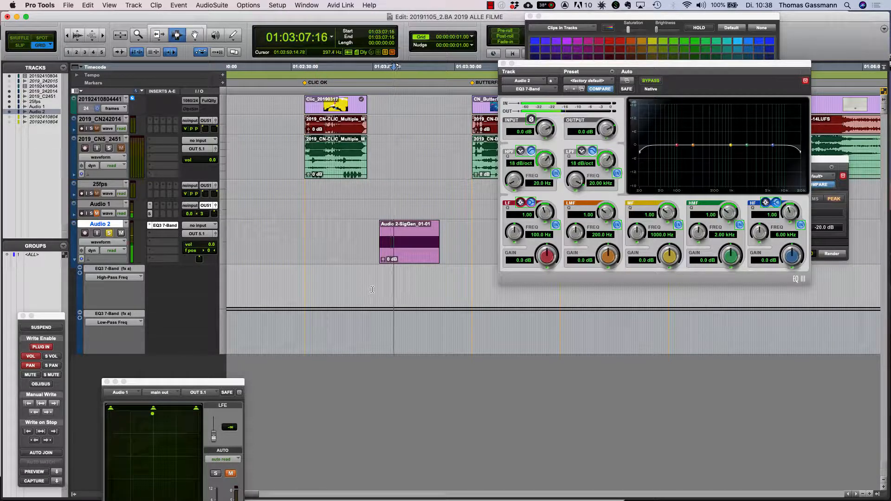
- Raise the High-Pass Freq automation to 8.00 kHz over about 31 seconds around the noise clip and audition it
drag(373, 285, 412, 253)
key(F6)
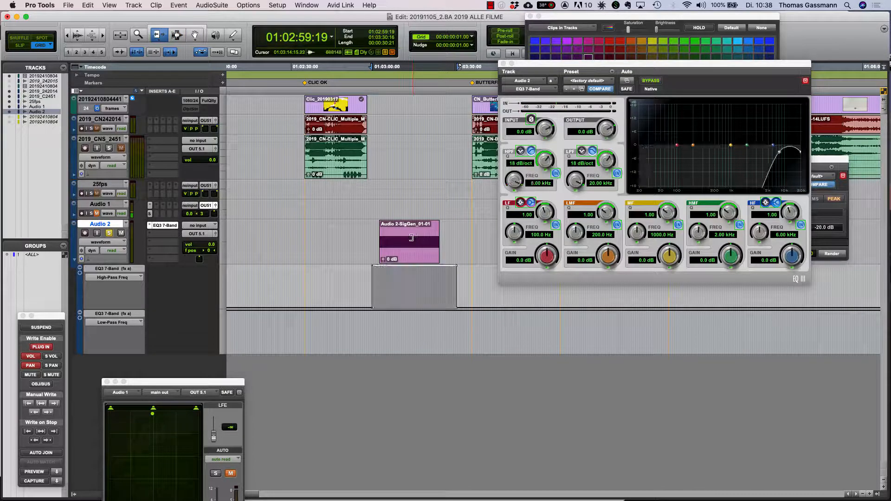
key(F7)
click(393, 258)
key(space)
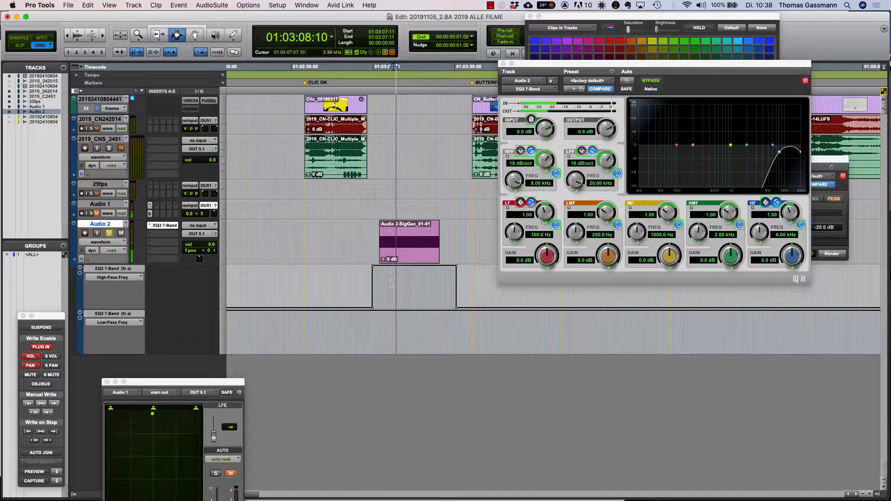
key(space)
- Lower the Low-Pass Freq automation to 120 Hz over about 30 seconds around the noise clip and play the result
drag(375, 320, 426, 389)
key(F6)
key(F7)
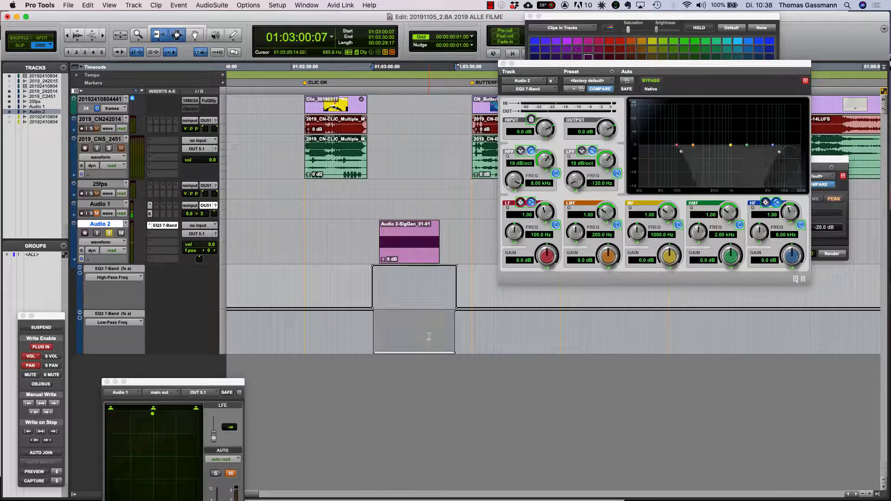
click(395, 315)
key(space)
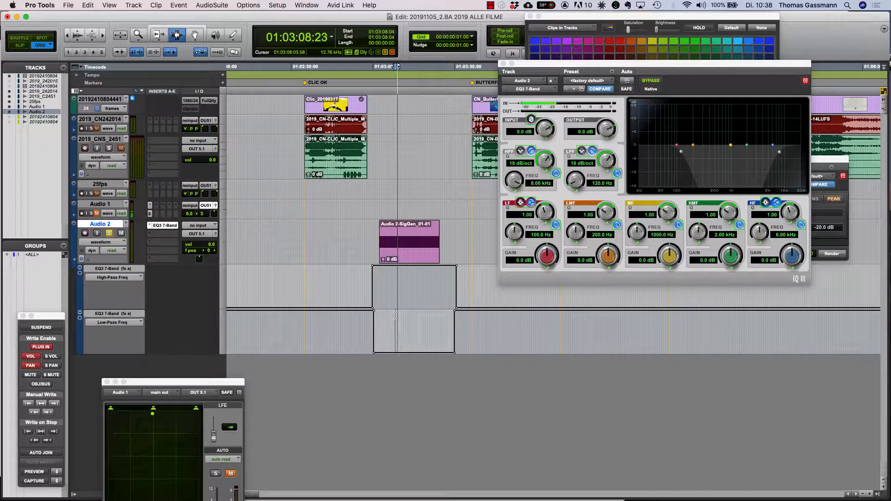
key(space)
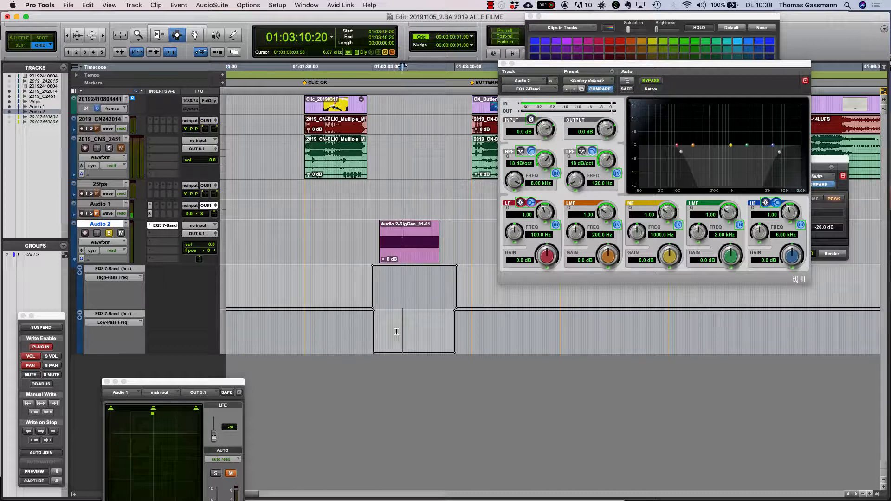
- Lower the raised High-Pass Freq automation around the noise clip to about 534.5 Hz
key(F6)
key(F8)
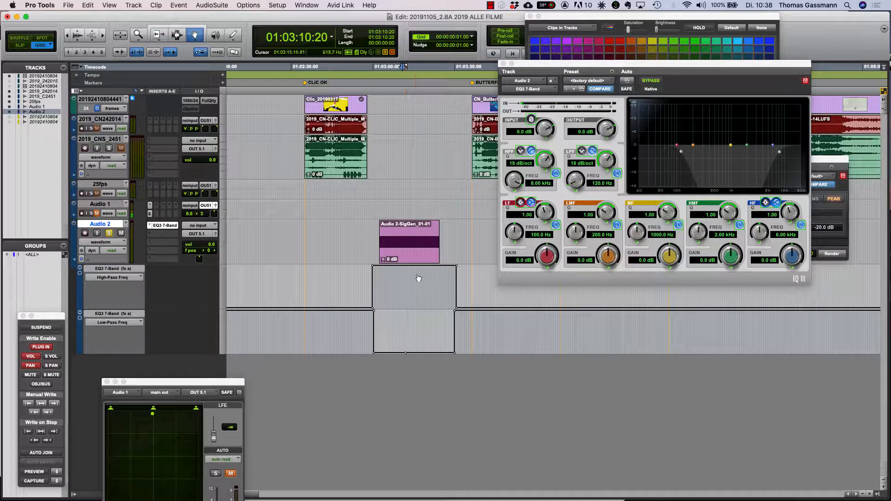
key(F6)
drag(412, 271, 413, 289)
- Raise a Low-Pass Freq breakpoint near the end of the noise clip to form a ramp and play the result
key(F8)
drag(420, 353, 442, 335)
key(F6)
key(F7)
click(400, 337)
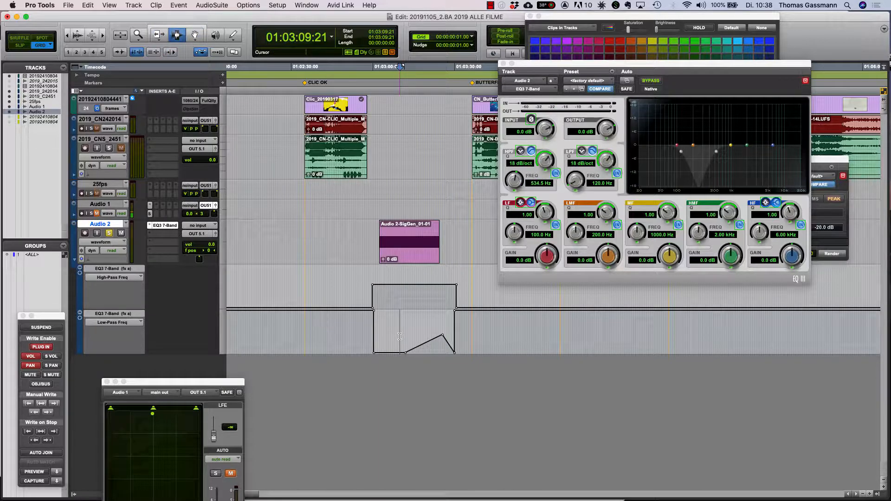
key(space)
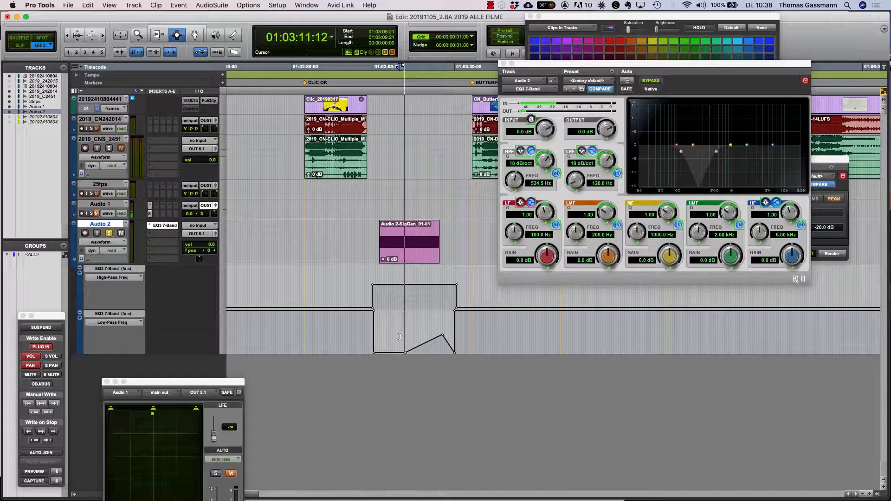
- Add a Low-Pass Freq breakpoint of about 374 Hz on the rising ramp and a dip to 120 Hz before the existing peak
key(t)
key(t)
scroll(400, 336, right, 5)
scroll(400, 337, right, 3)
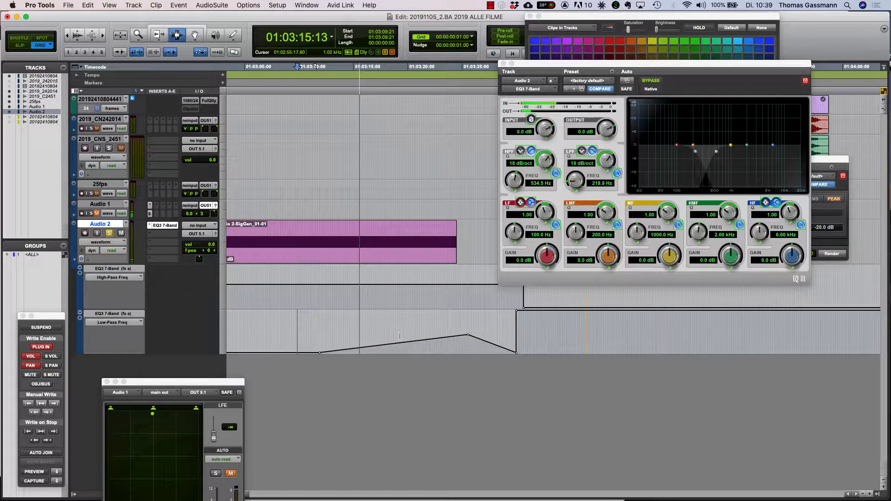
super+click(395, 344)
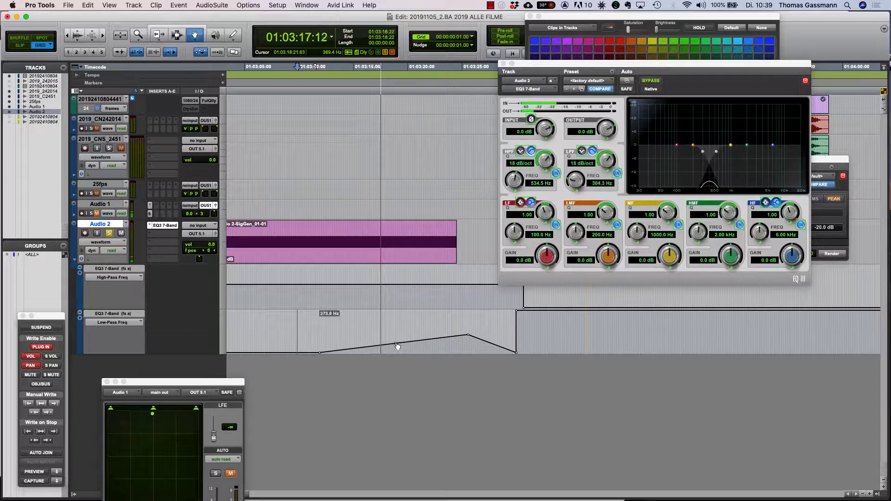
super+click(433, 346)
drag(433, 345, 449, 353)
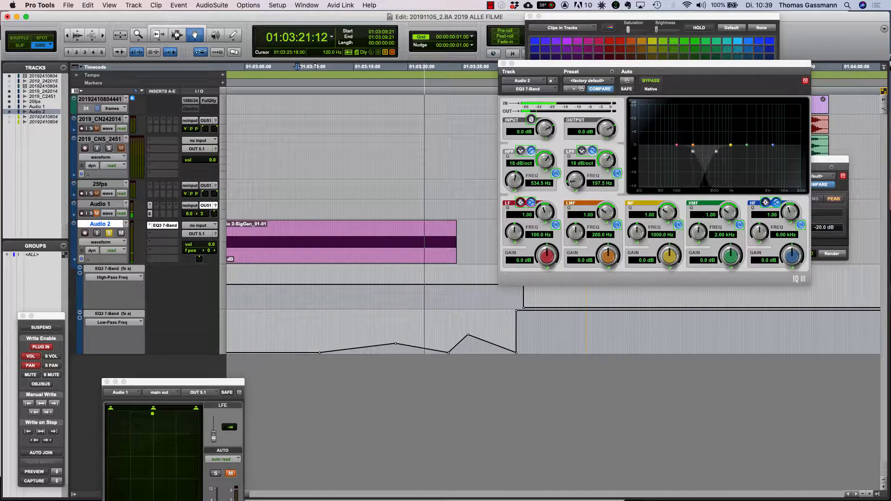
key(space)
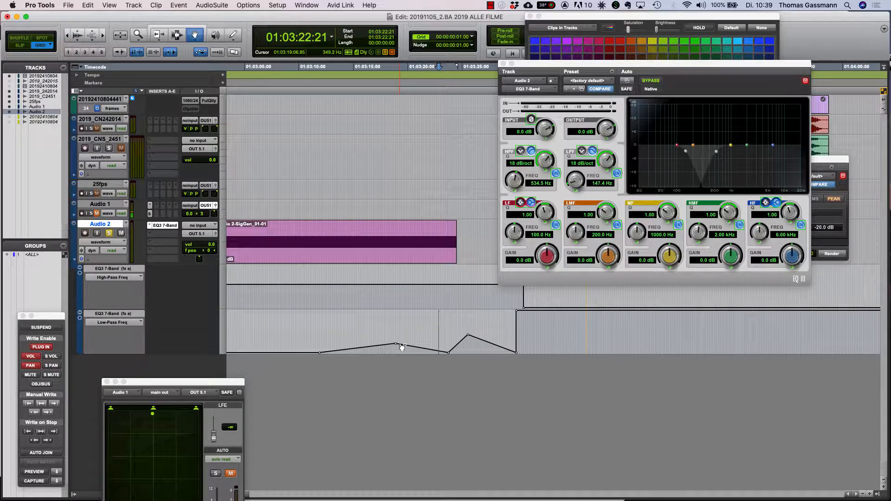
- Form a sharp Low-Pass Freq peak of about 1.5 kHz near 01:03:19:12 and audition it
key(F7)
key(F8)
mouse_move(396, 344)
mouse_down()
mouse_move(409, 337)
mouse_move(403, 332)
mouse_up()
key(F7)
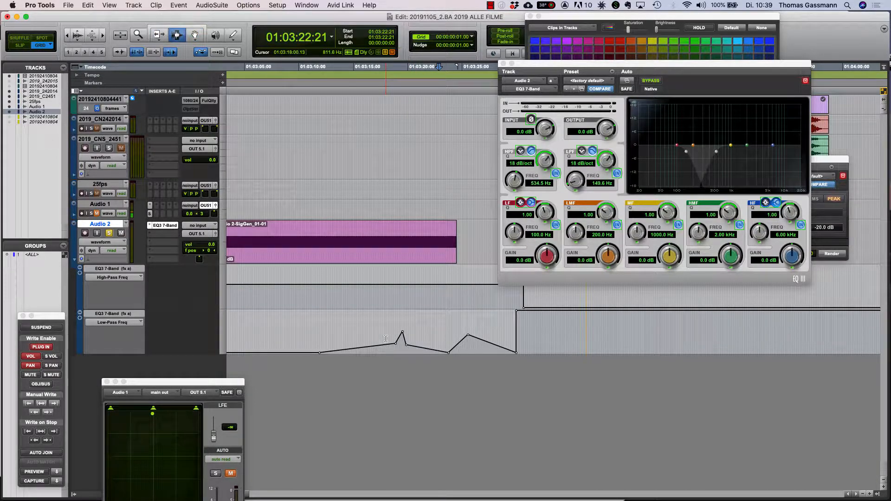
click(386, 339)
key(space)
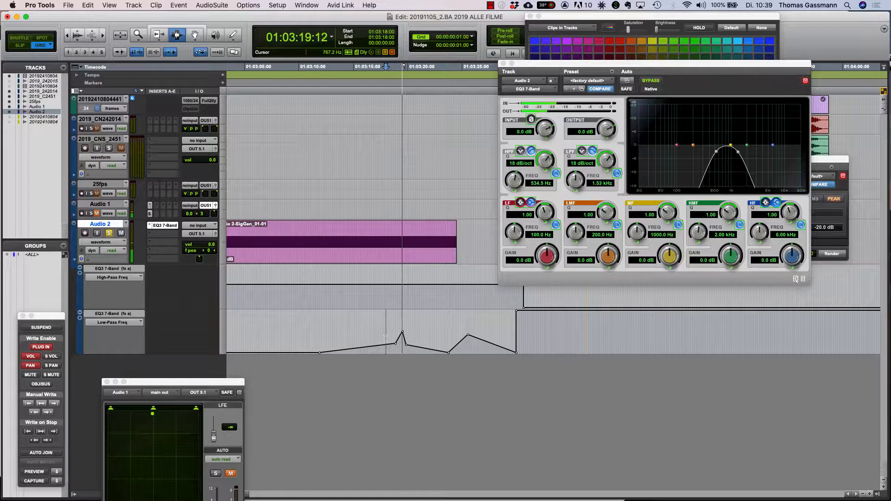
key(space)
- Shape a matching High-Pass Freq peak of about 2.66 kHz at 01:03:19:11 above the low-pass peak and play it
click(399, 341)
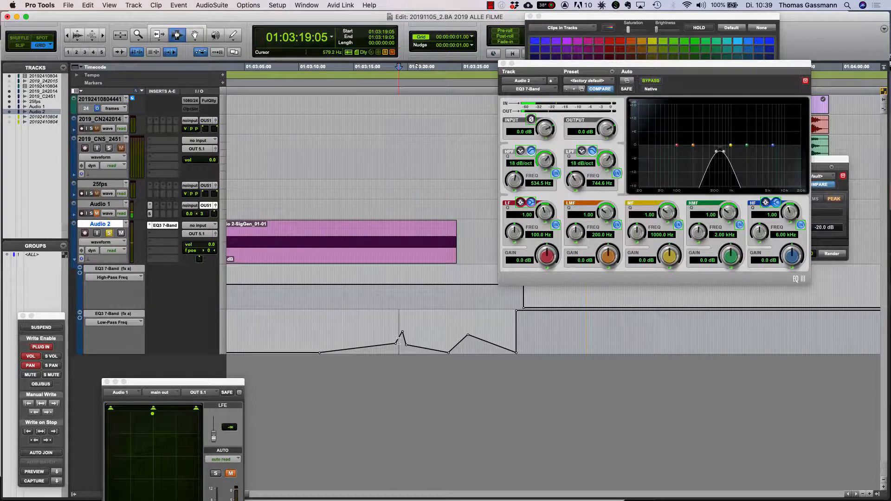
key(t)
key(t)
key(t)
scroll(402, 325, right, 5)
key(F8)
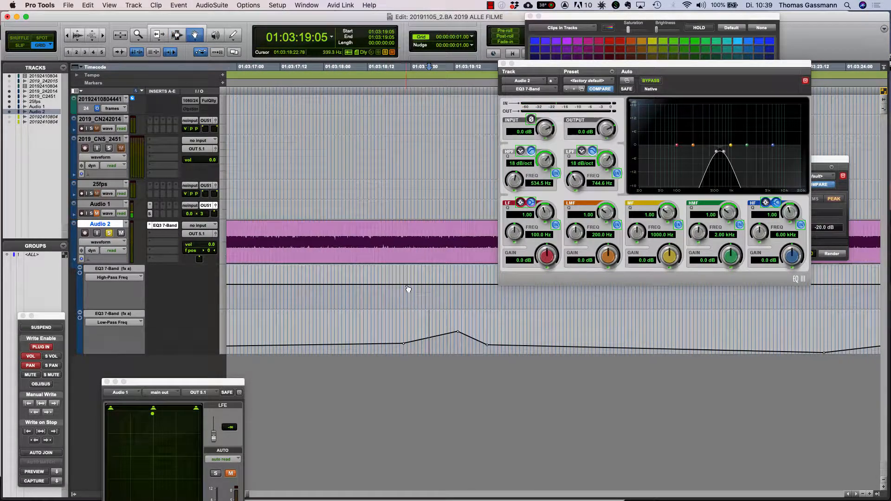
click(491, 285)
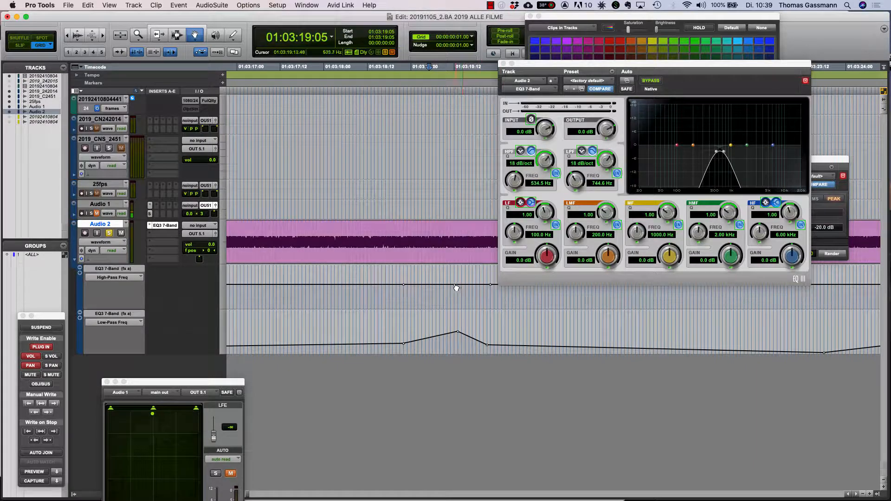
drag(454, 285, 450, 274)
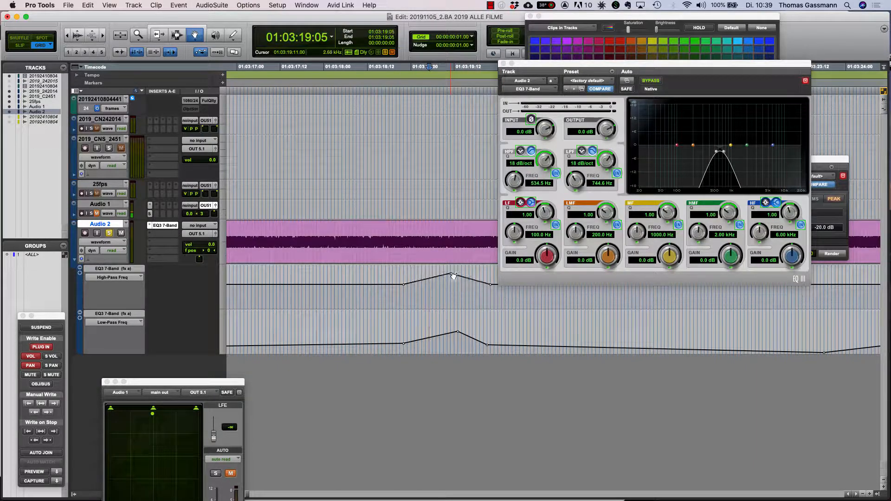
key(F7)
click(365, 303)
key(space)
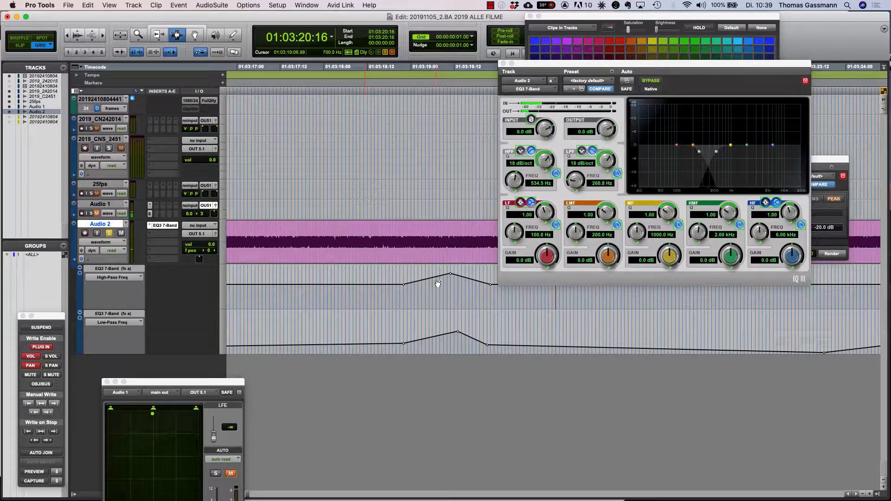
- Round off the matching High-Pass Freq and Low-Pass Freq peaks with extra breakpoints on both flanks
key(F8)
drag(431, 280, 473, 279)
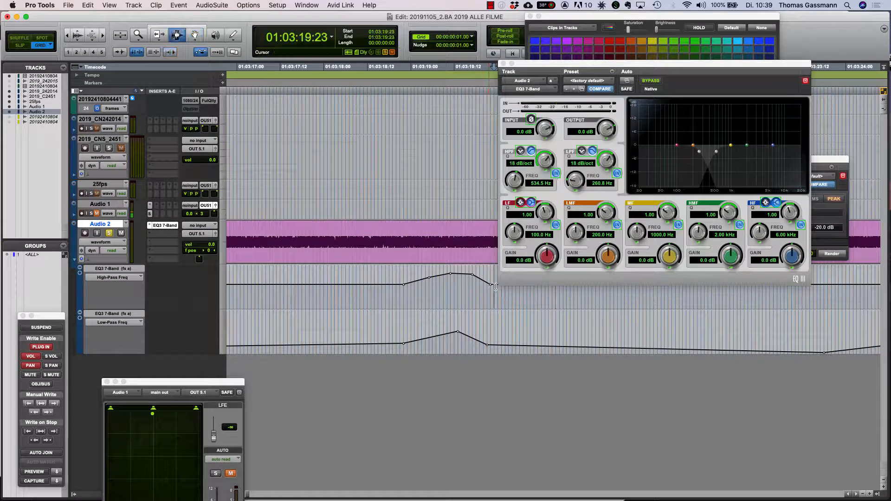
drag(421, 343, 422, 336)
key(F7)
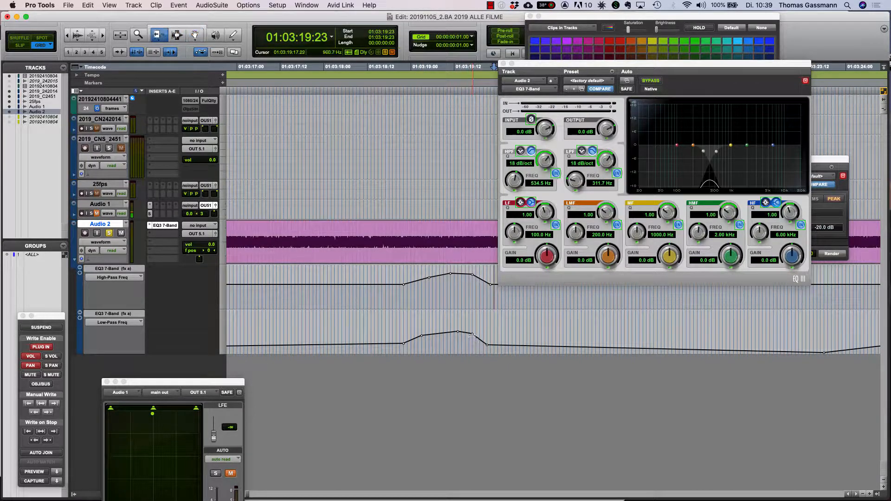
- Place markers at 01:03:18:22 and 01:03:19:22, at the start and end of the filter peaks
click(404, 284)
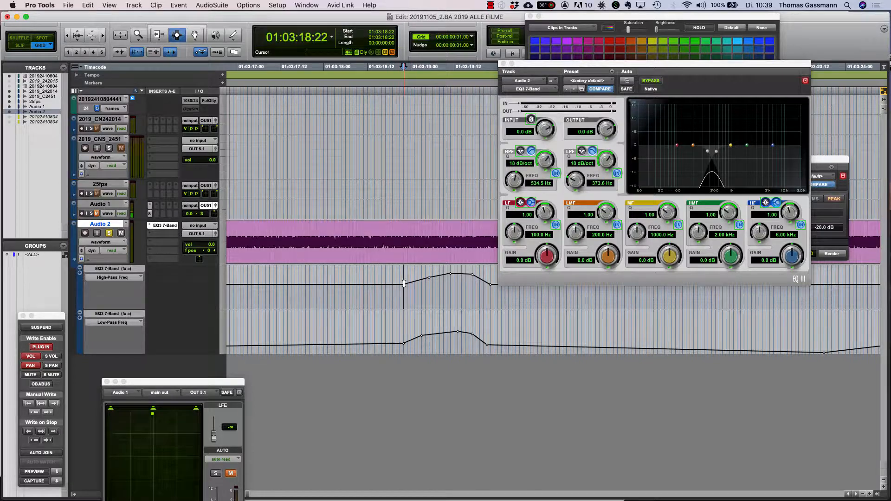
key(KP_Enter)
key(Return)
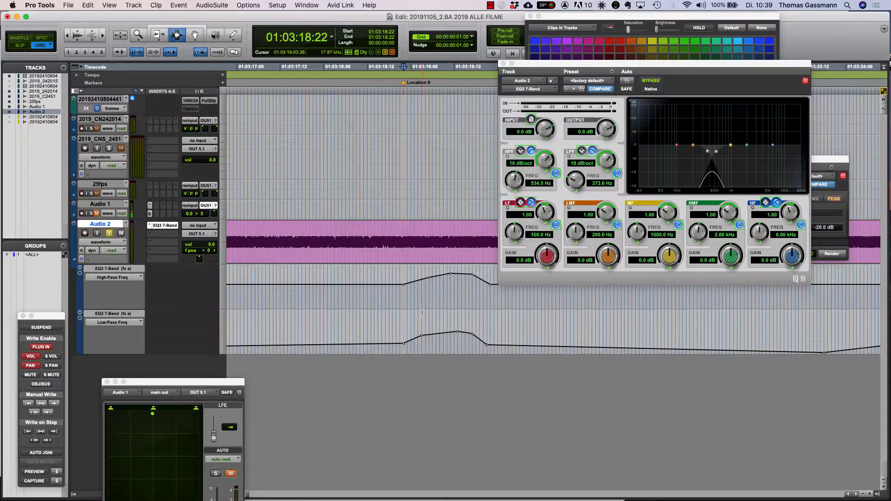
click(441, 297)
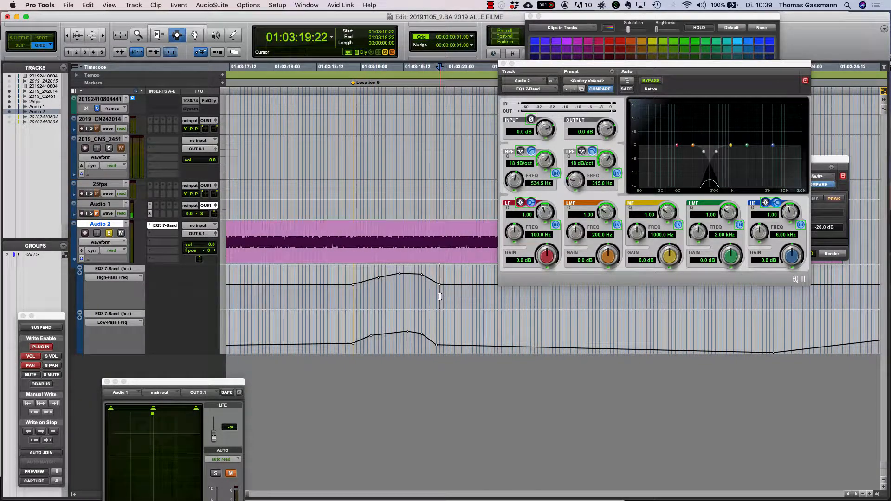
key(KP_Enter)
key(Return)
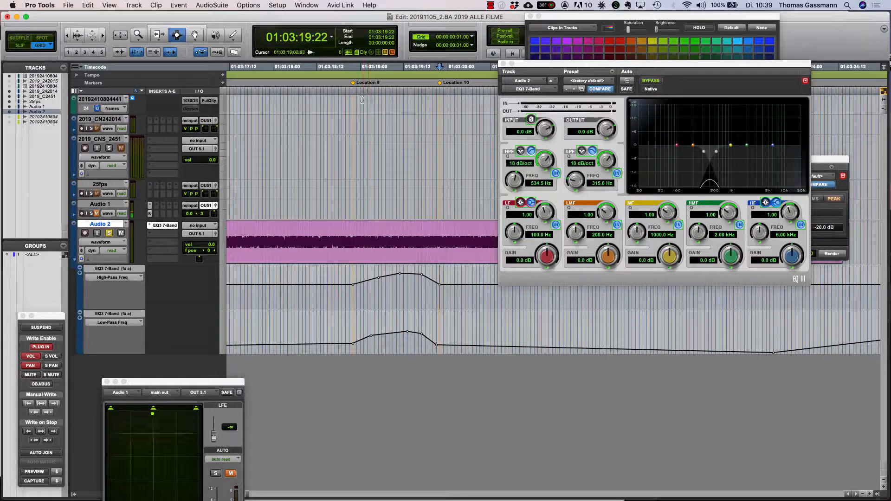
- Move the second marker to the middle of the filter bump, cut a notch into the High-Pass Freq curve there and play it
shift+click(353, 83)
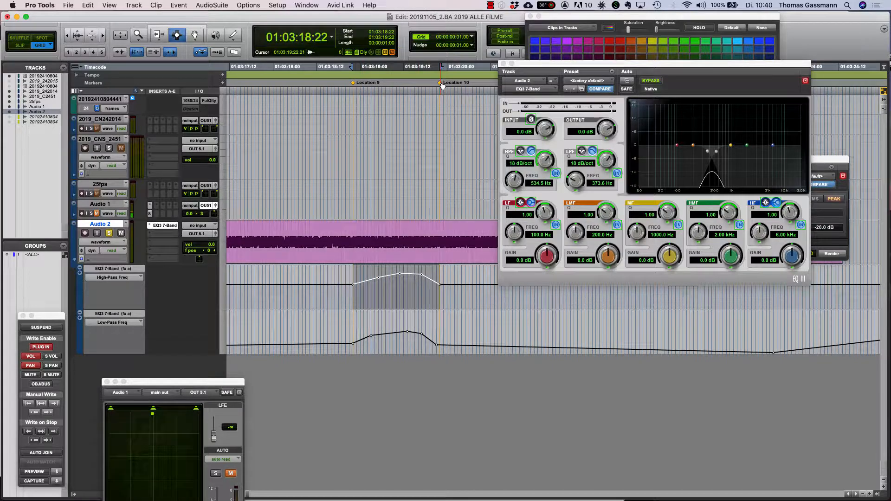
drag(442, 84, 394, 84)
key(F8)
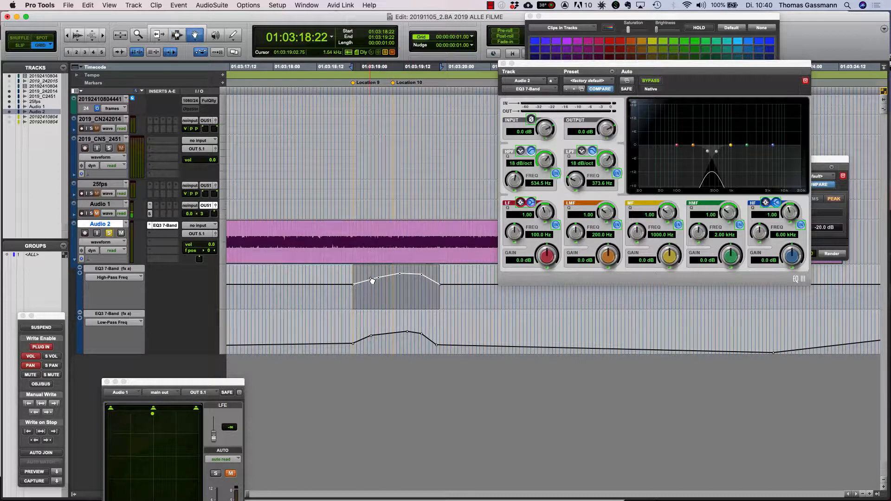
drag(379, 277, 391, 284)
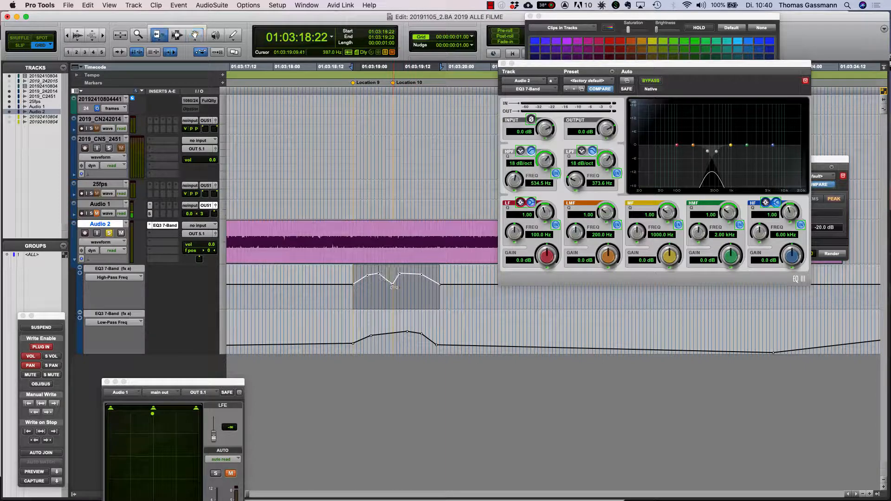
click(345, 301)
key(space)
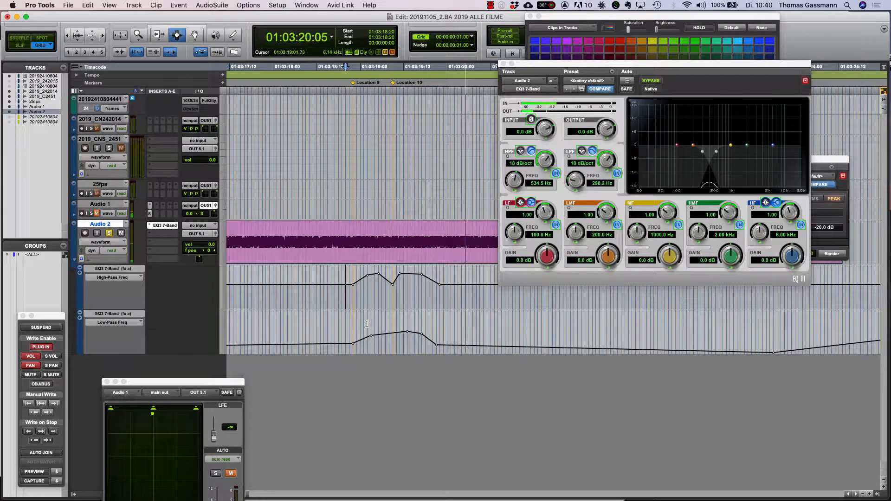
- Add breakpoints to the Low-Pass Freq bump and pull its middle down into a notch matching the high-pass curve
key(F8)
click(368, 334)
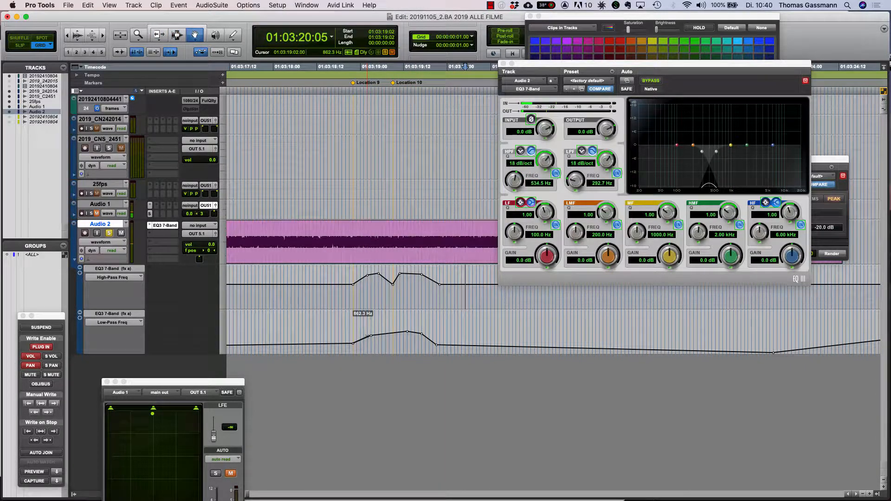
click(378, 332)
click(393, 331)
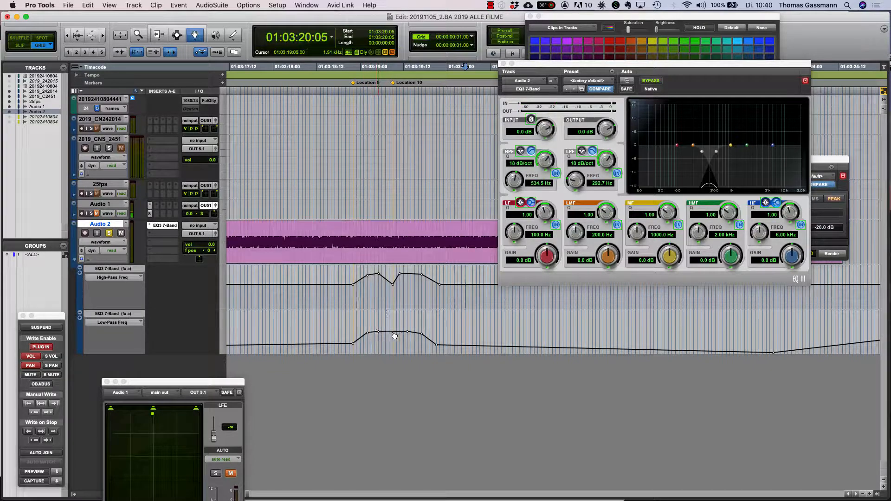
drag(396, 332, 396, 345)
- Add a High-Pass Freq peak of about 2.5 kHz at 01:03:24:13, near the end of the noise clip
key(r)
key(r)
scroll(403, 277, right, 5)
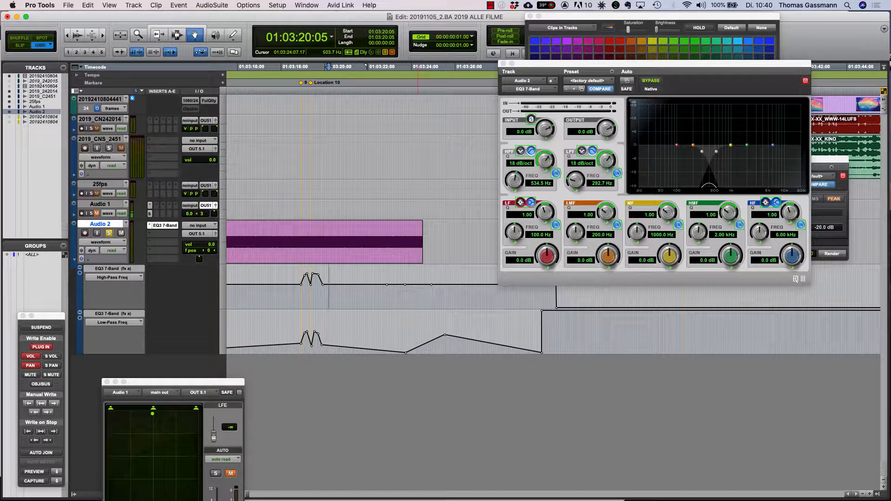
drag(417, 285, 423, 274)
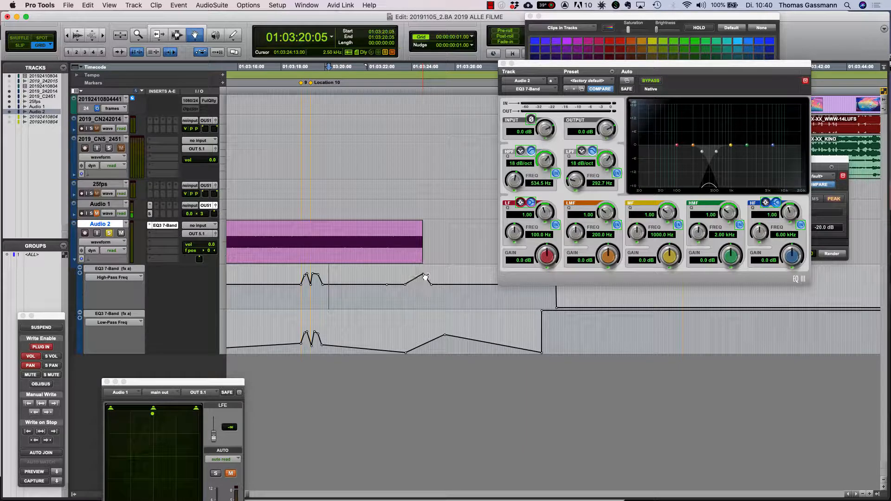
click(401, 279)
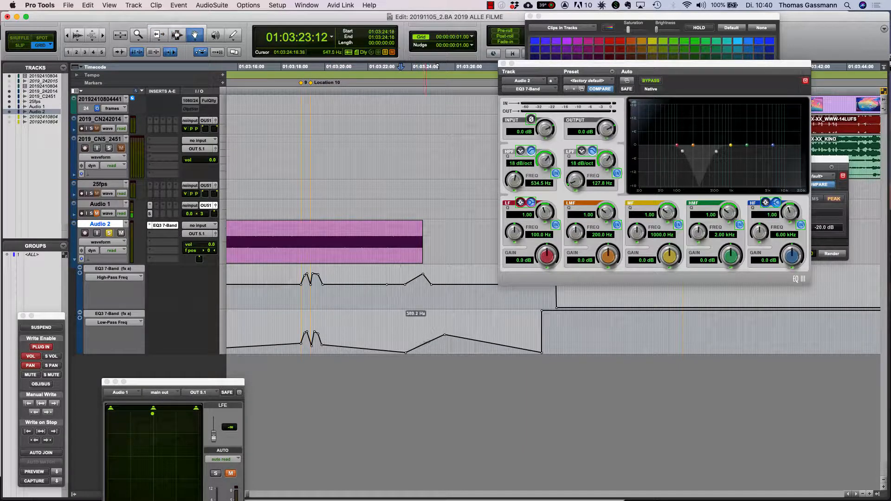
- Reshape the Low-Pass Freq curve near the clip's end with a peak at 01:03:23:19 followed by a 120 Hz dip and audition it
drag(427, 343, 406, 337)
click(406, 338)
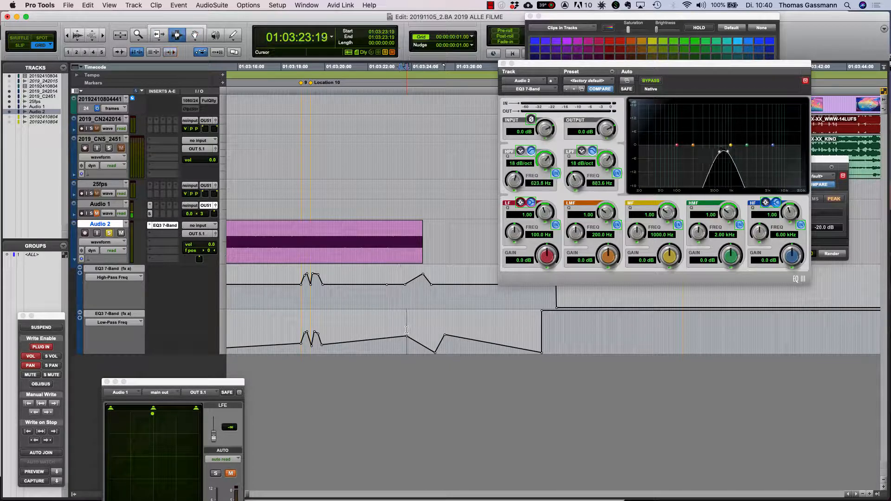
key(space)
click(397, 329)
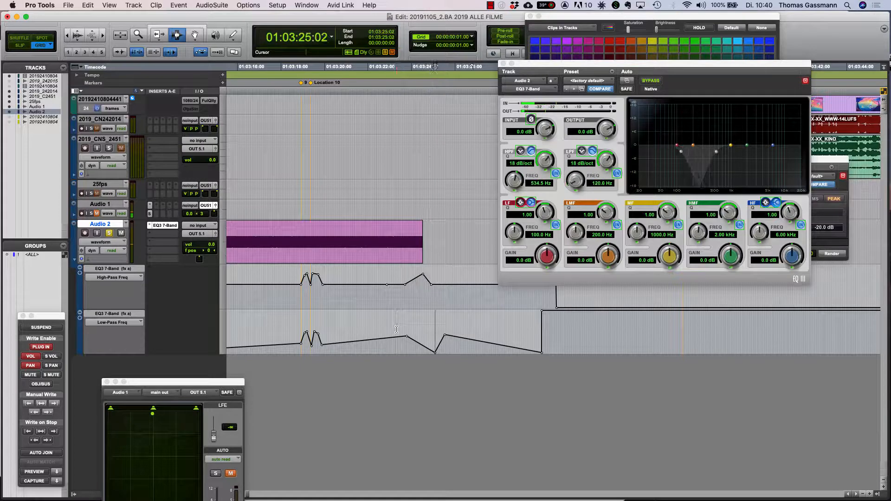
key(space)
key(space)
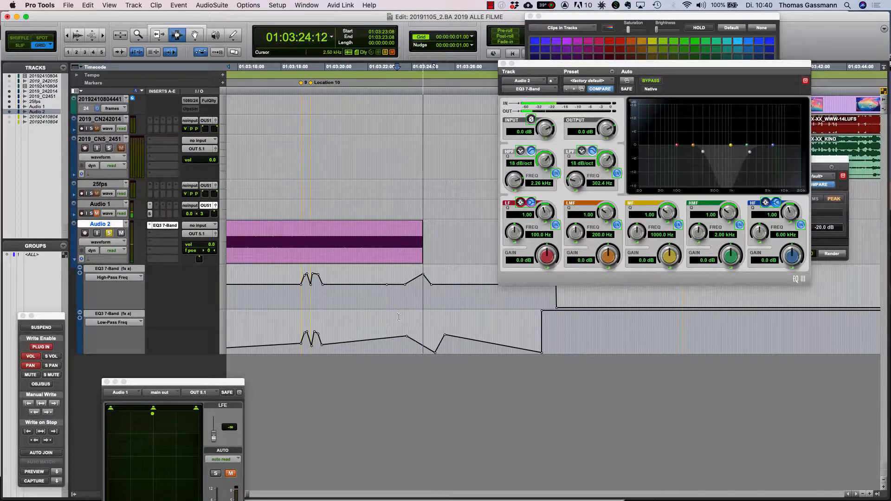
key(space)
- Add a High-Pass Freq peak and a Low-Pass Freq dip at about 01:03:22:21 and play the passage
key(F8)
drag(387, 285, 388, 272)
click(382, 340)
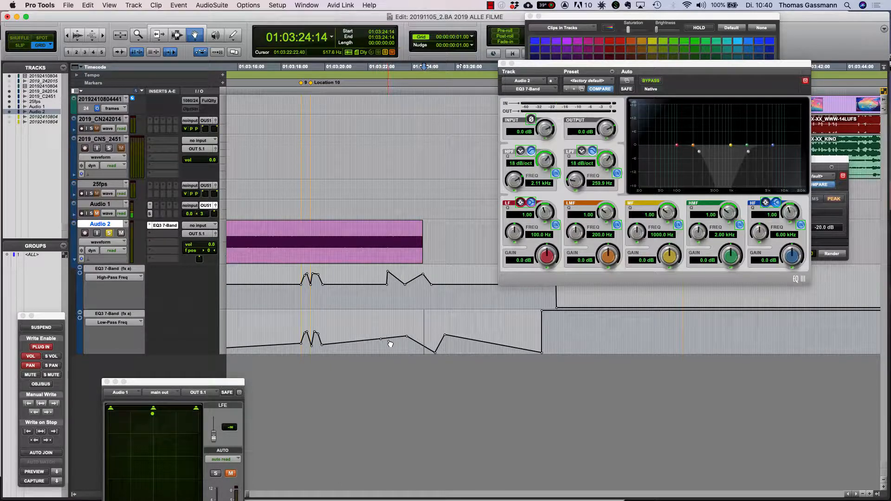
drag(388, 340, 386, 351)
key(F6)
key(F7)
click(387, 348)
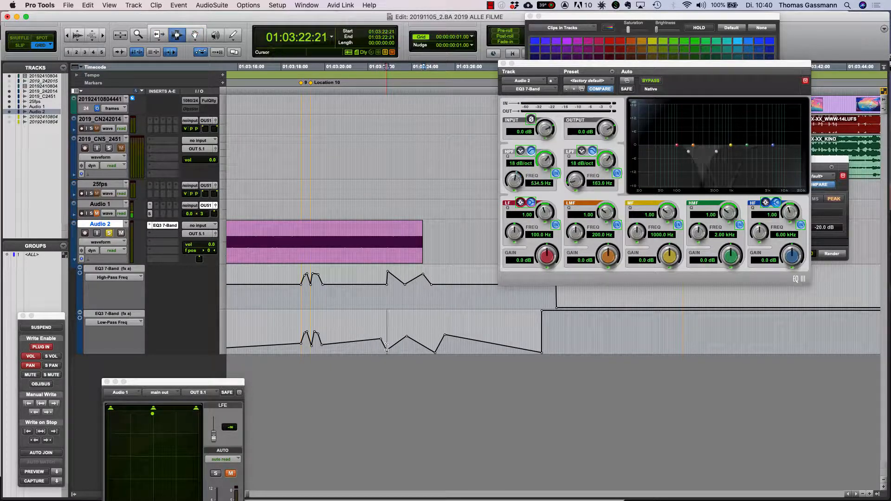
key(space)
key(space)
key(space)
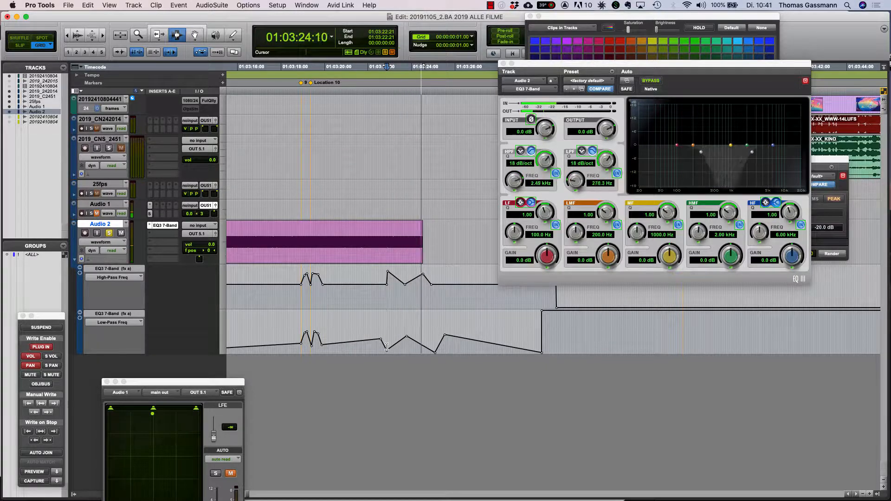
- Play the reshaped filter passage near the end of the noise clip from 01:03:22:21
key(space)
key(space)
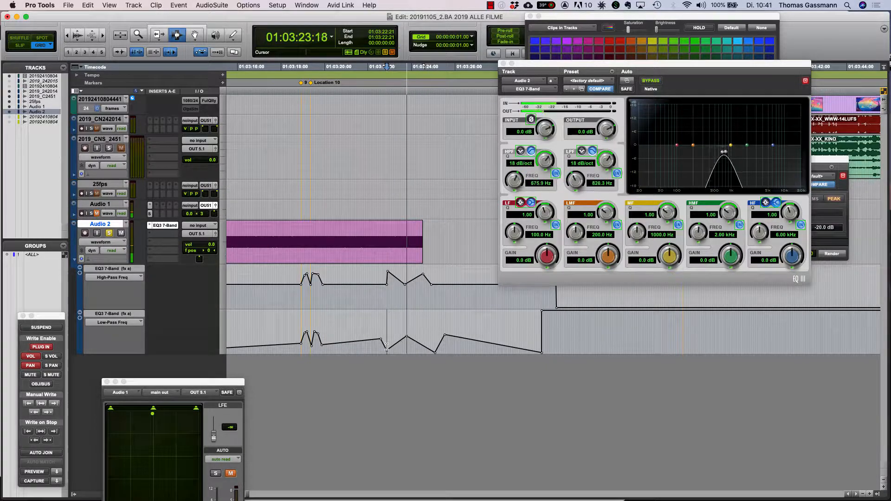
key(space)
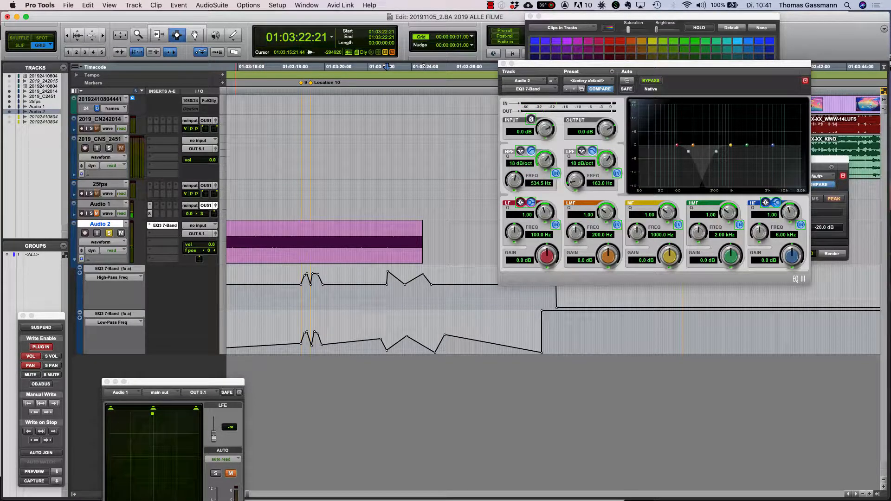
- Show the Sends A-E column in the Edit window
click(76, 91)
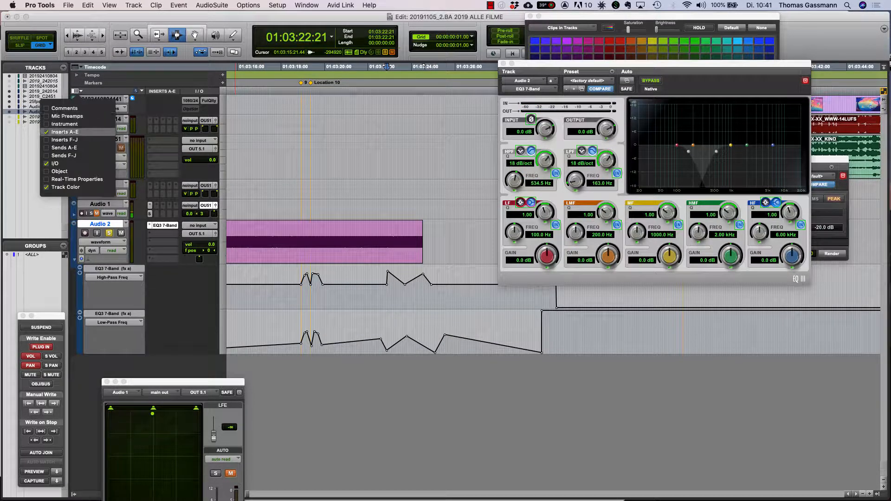
click(65, 148)
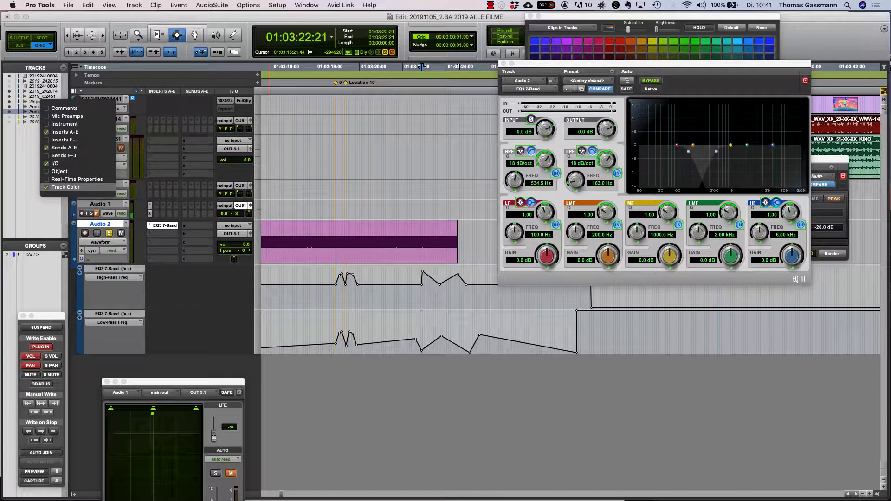
key(Escape)
- Create a send on Audio 2 to a new stereo Aux Input track named RV SEND, next to the current track
click(197, 225)
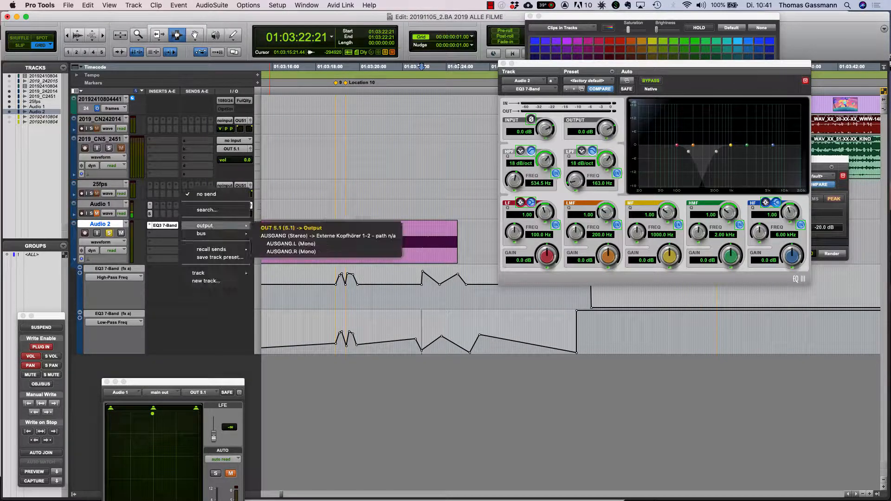
mouse_move(201, 233)
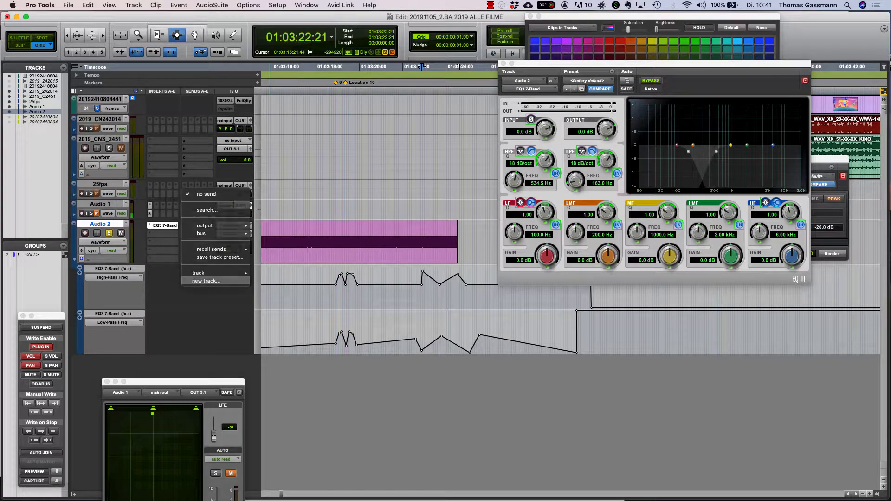
click(206, 281)
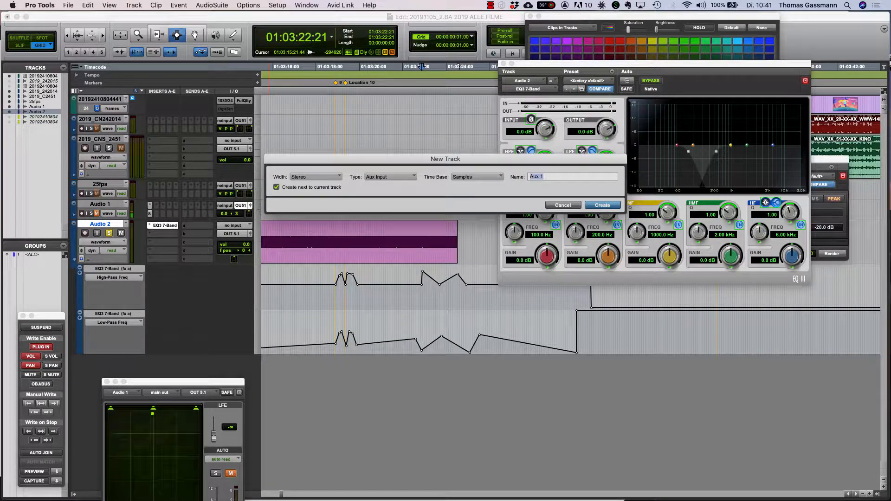
text(RV SEND)
key(Return)
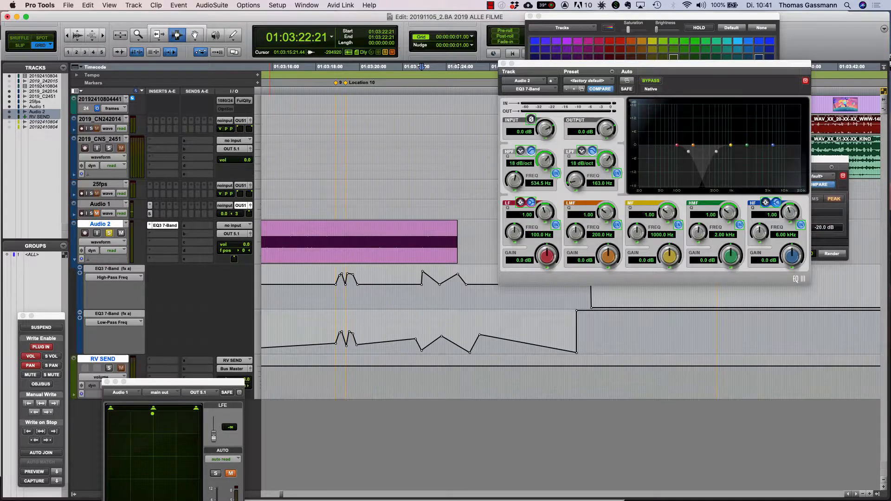
- Move the Audio 1 output window clear of the RV SEND track and route RV SEND's output to OUT 5.1
drag(182, 381, 206, 403)
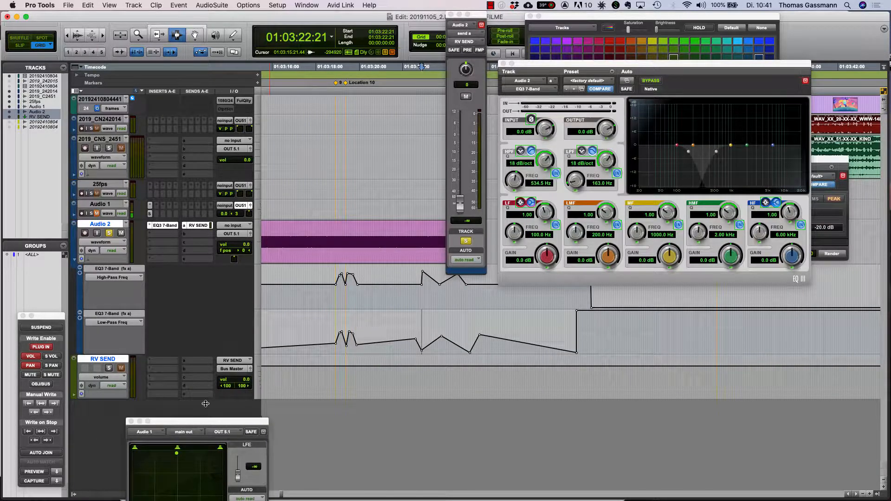
click(235, 369)
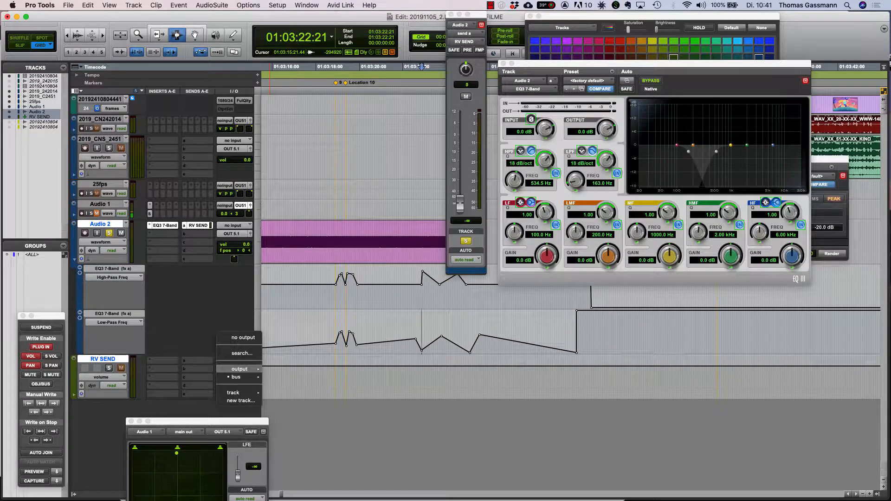
mouse_move(239, 369)
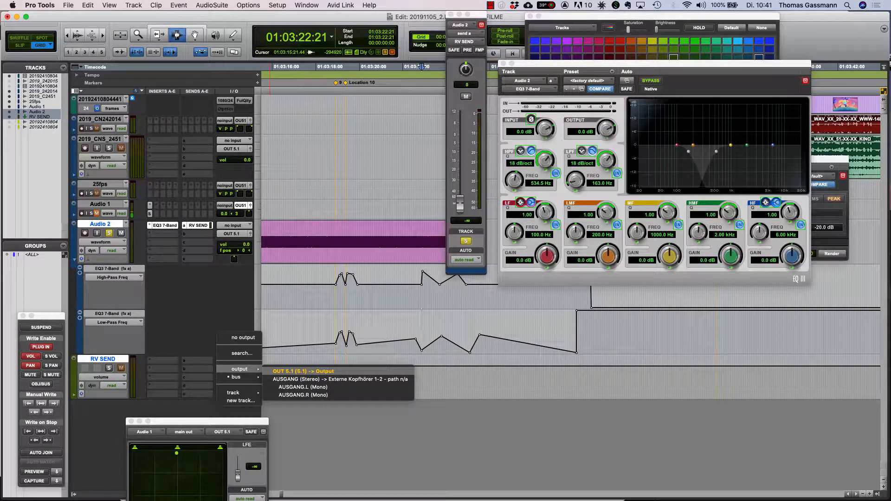
click(303, 371)
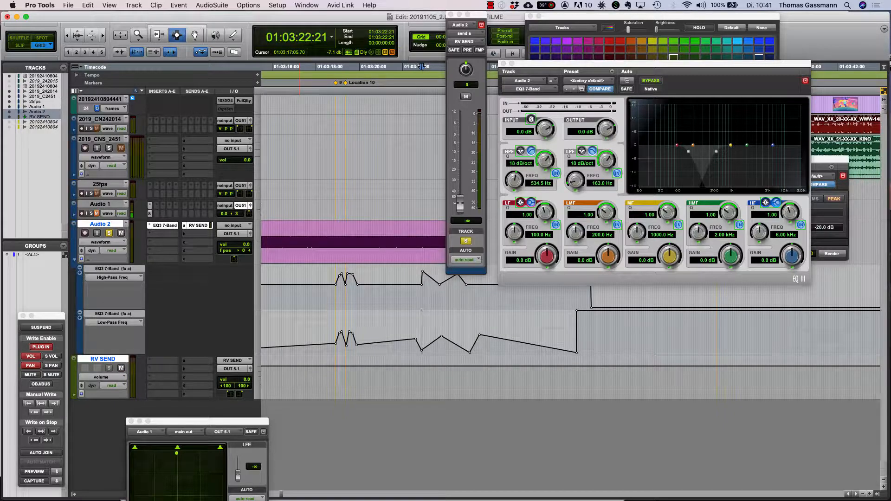
- Insert the multichannel D-Verb (stereo) reverb on the RV SEND track
click(162, 360)
mouse_move(186, 361)
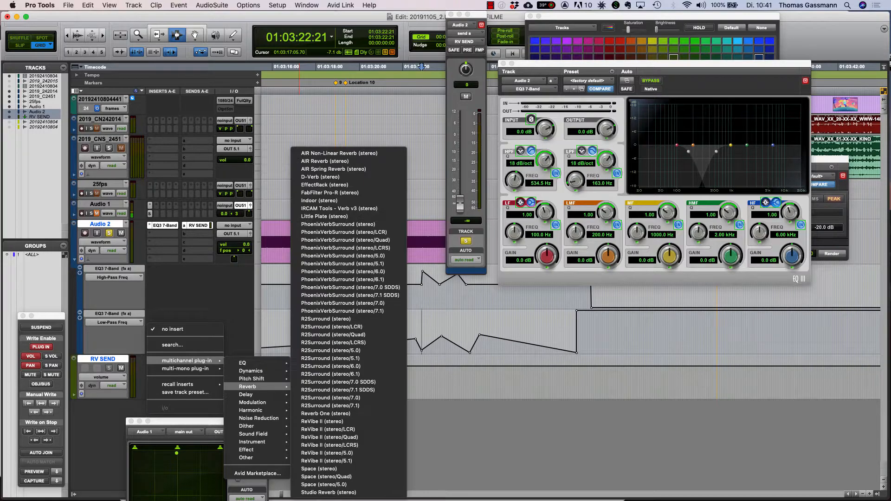
mouse_move(250, 387)
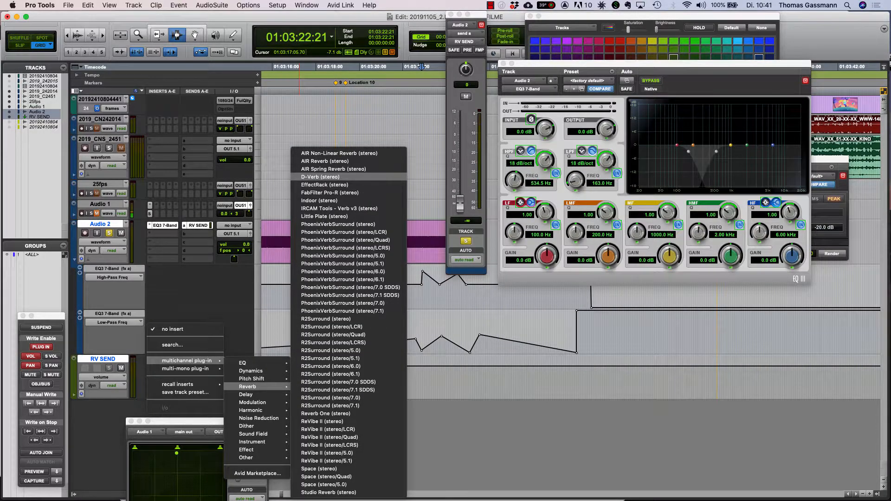
click(321, 177)
scroll(509, 367, right, 3)
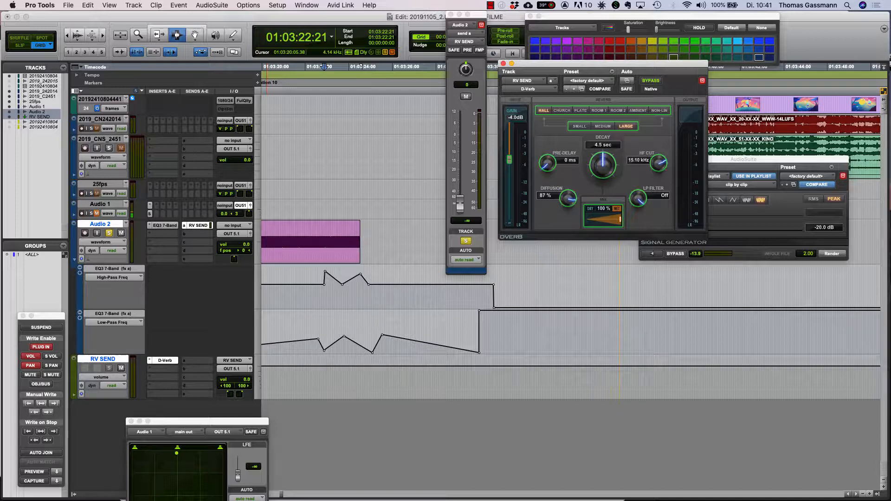
- Add an automation lane below Audio 2's Low-Pass Freq lane showing the RV SEND send level
click(80, 319)
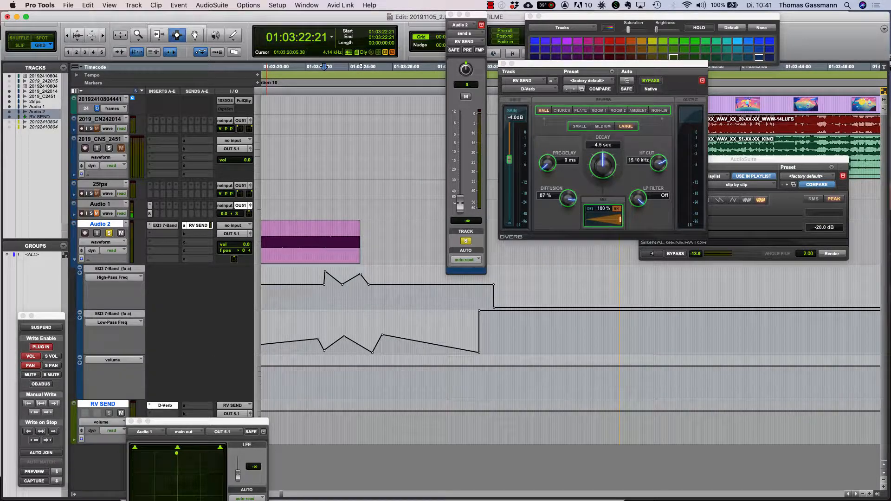
click(112, 360)
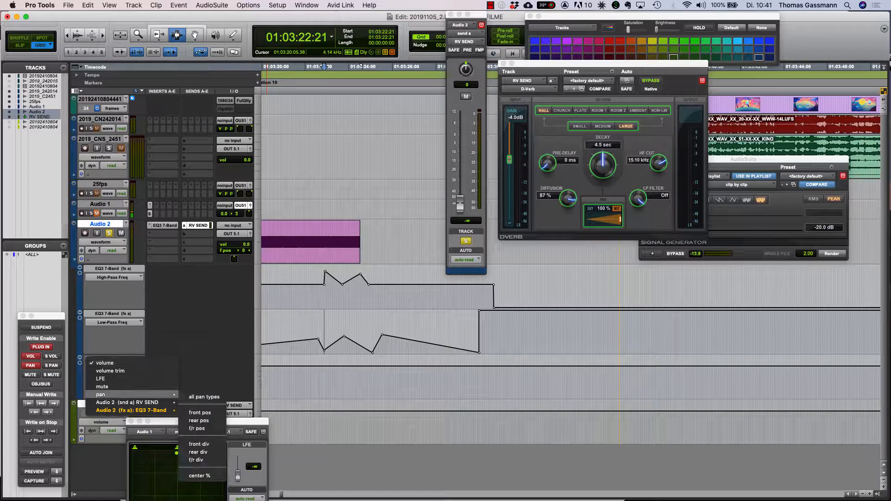
mouse_move(140, 403)
click(195, 405)
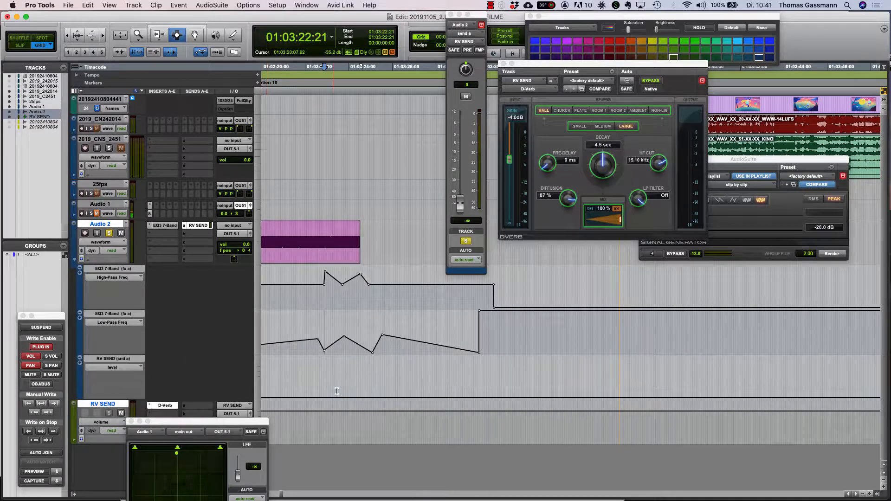
- Raise Audio 2's RV SEND level automation to about -5.6 dB up to the noise clip's end and play it
mouse_move(325, 364)
mouse_down()
mouse_move(323, 308)
mouse_move(324, 371)
mouse_move(316, 374)
mouse_up()
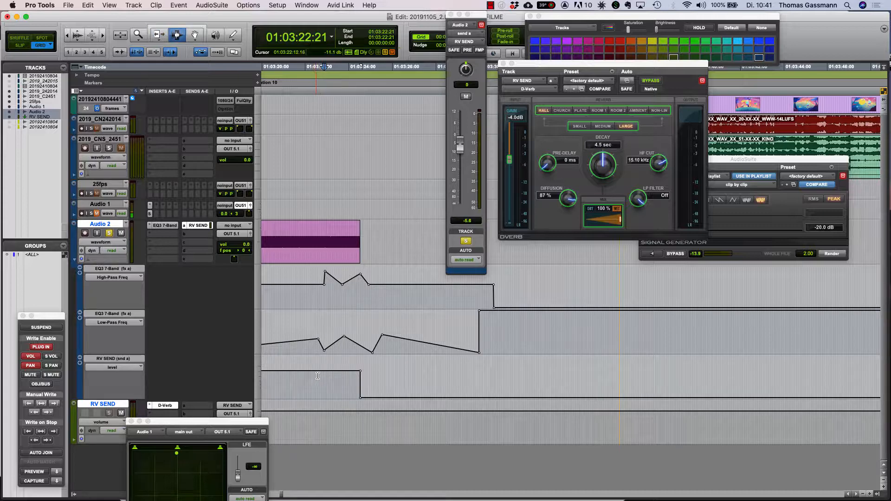
click(317, 376)
key(space)
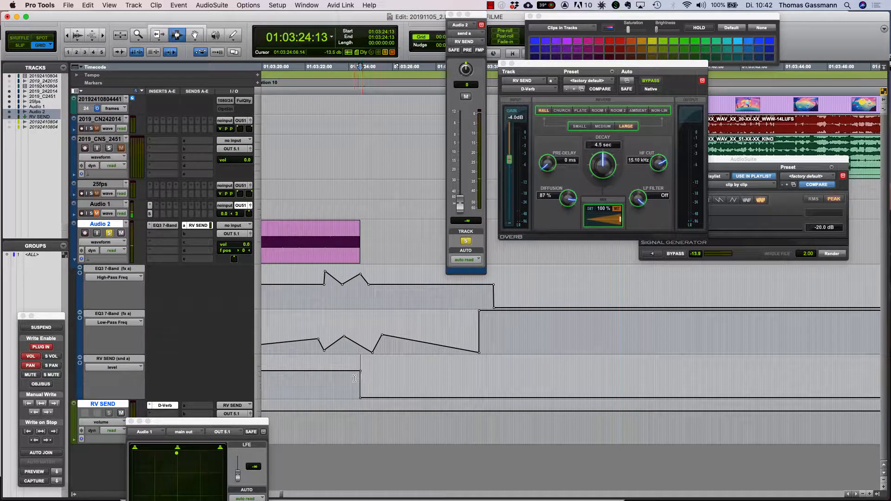
- Shift the RV SEND level drop past the noise clip to about 01:03:25:13 and play from 01:03:22:20
drag(355, 378, 367, 381)
key(KP_Add)
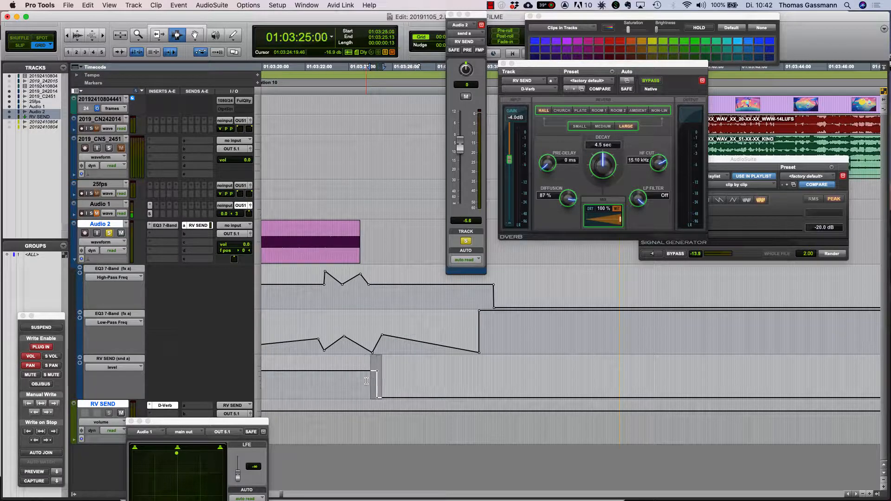
click(323, 374)
key(space)
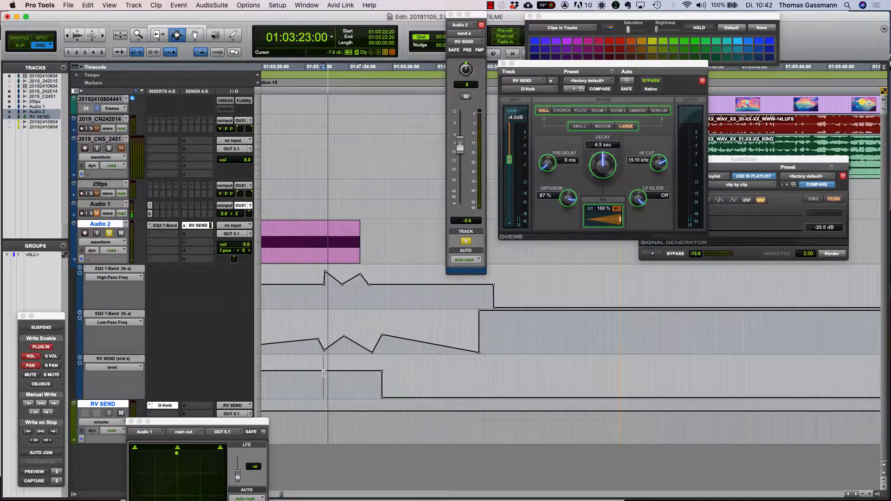
key(space)
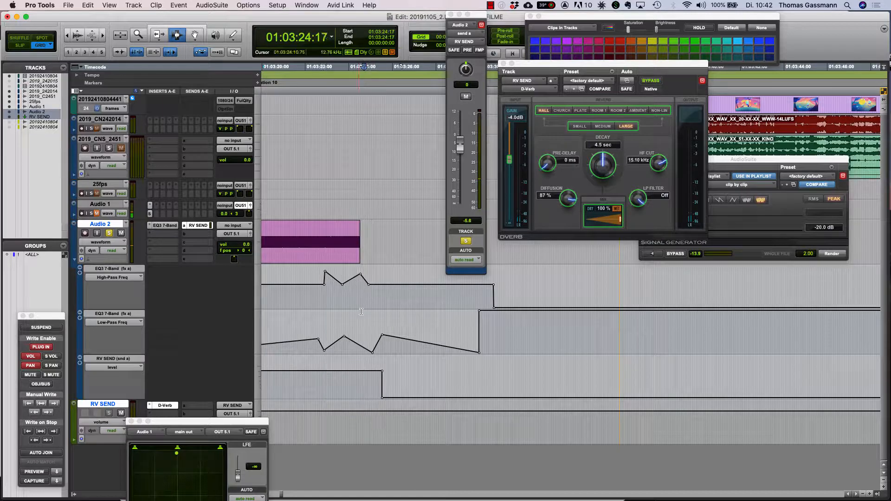
- Lower the High-Pass Freq dip between the two peaks near the clip's end and play from 01:03:22:21
key(F8)
drag(344, 287, 344, 297)
key(F7)
click(326, 298)
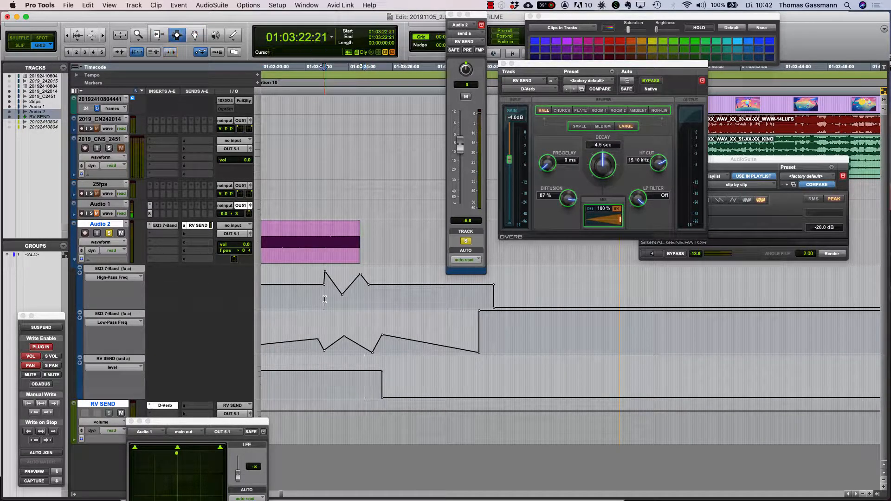
key(space)
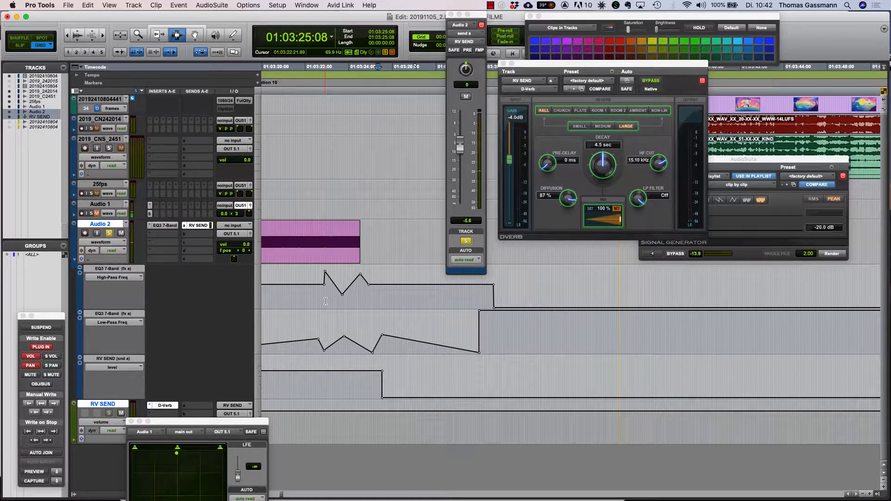
- Raise the Low-Pass Freq peak at about 01:03:23:18 to about 3.9 kHz and play the passage
key(F8)
click(344, 336)
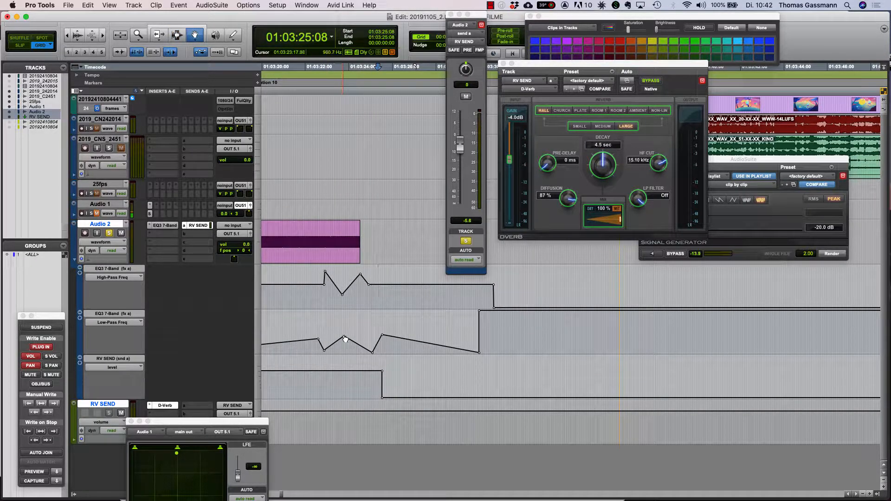
drag(344, 336, 343, 326)
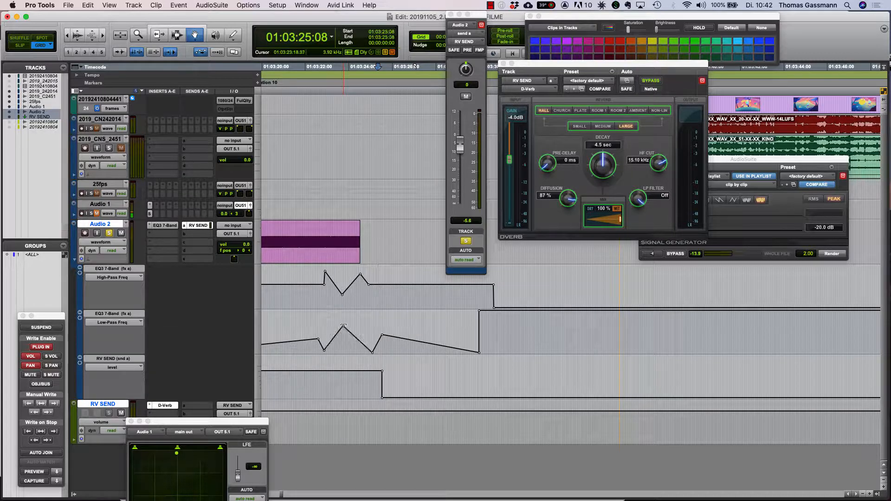
key(F7)
click(325, 336)
key(space)
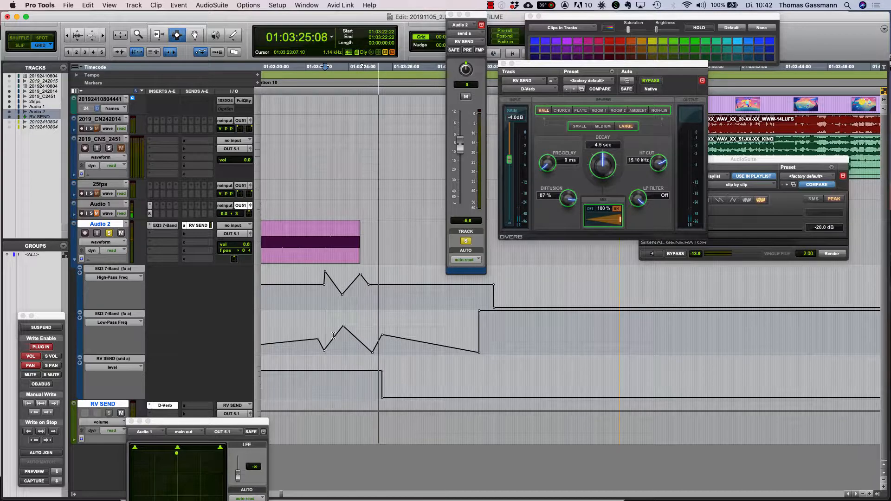
key(space)
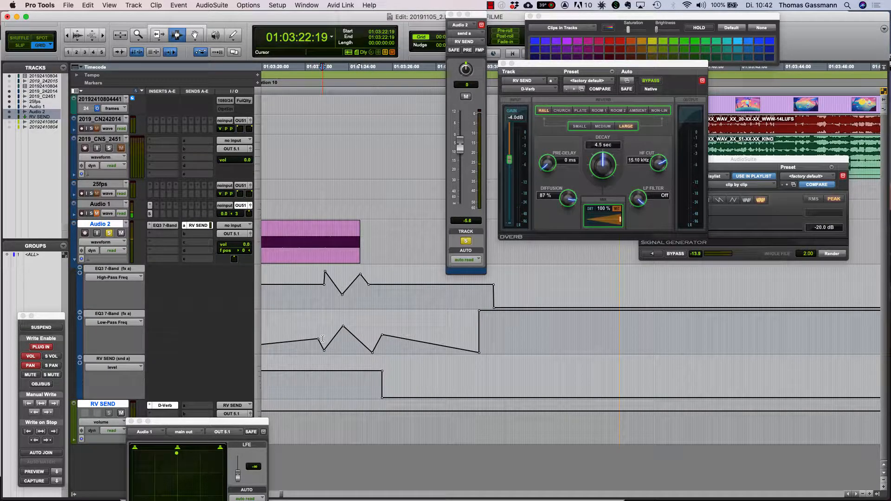
key(space)
- Add another automation lane to Audio 2 and set it to show volume
click(80, 363)
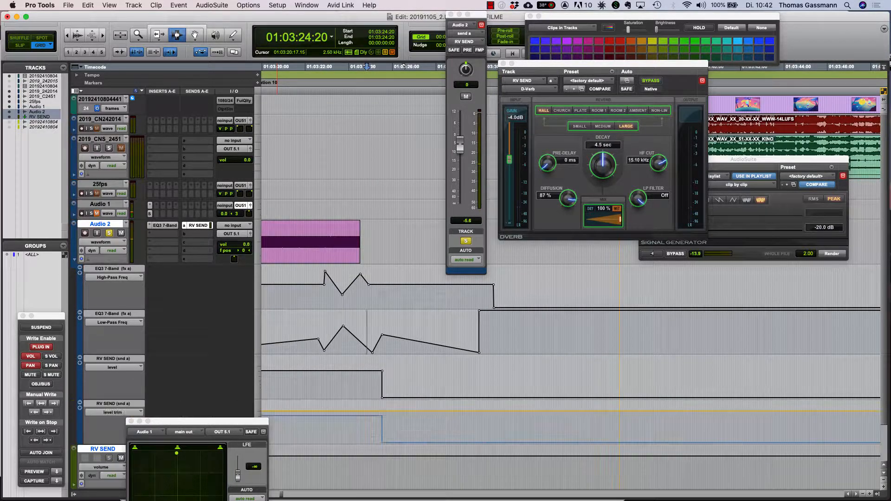
scroll(277, 325, down, 3)
click(114, 366)
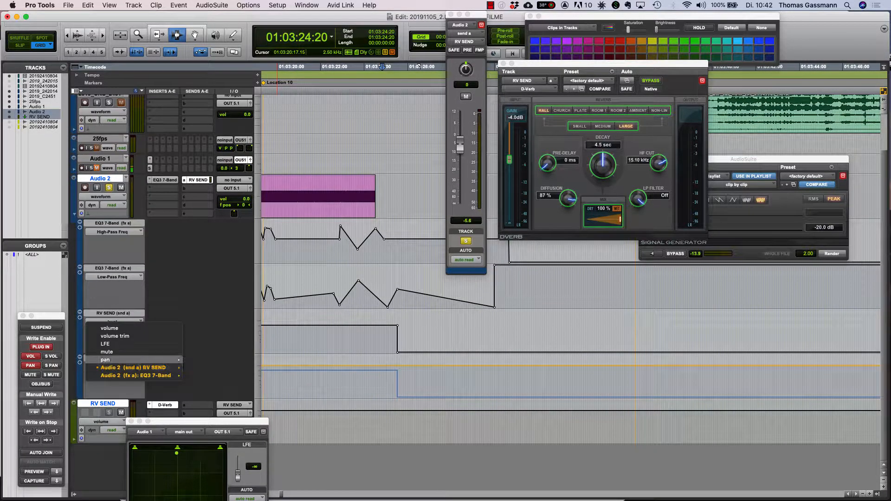
click(116, 328)
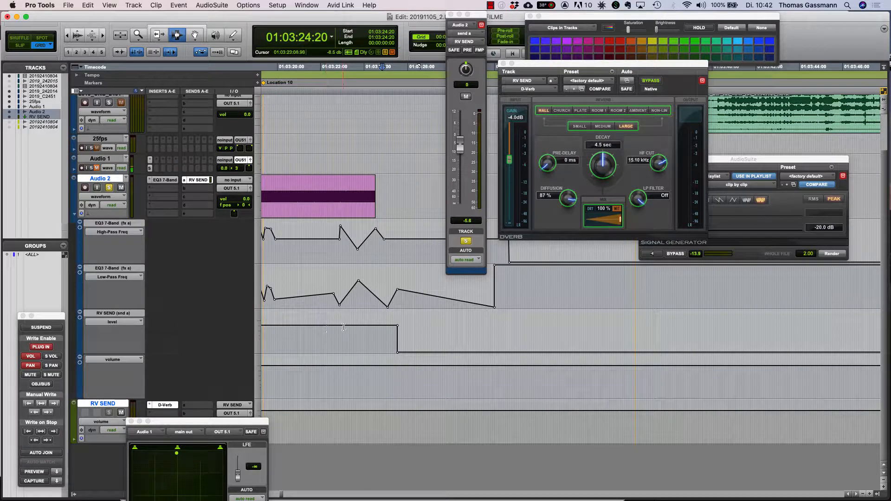
- Draw a volume bump on Audio 2 peaking just before the noise clip's end and play it from 01:03:23:05
key(F8)
click(344, 366)
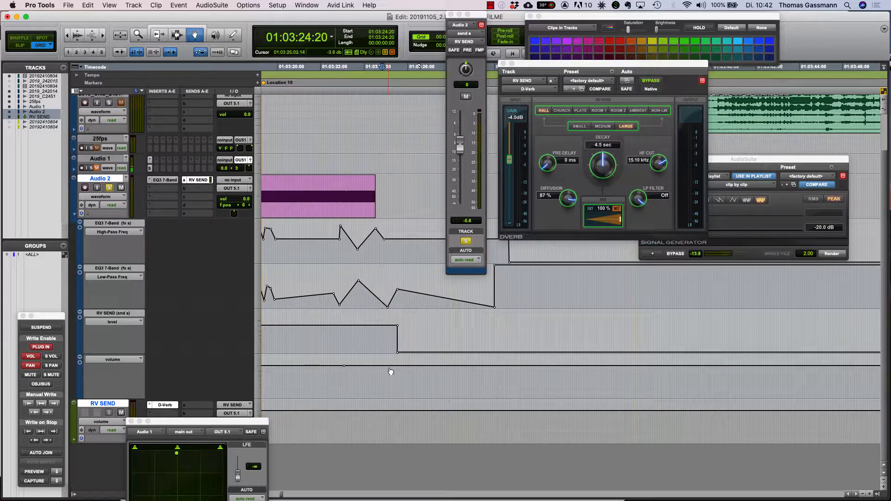
click(394, 366)
drag(373, 366, 369, 356)
click(347, 365)
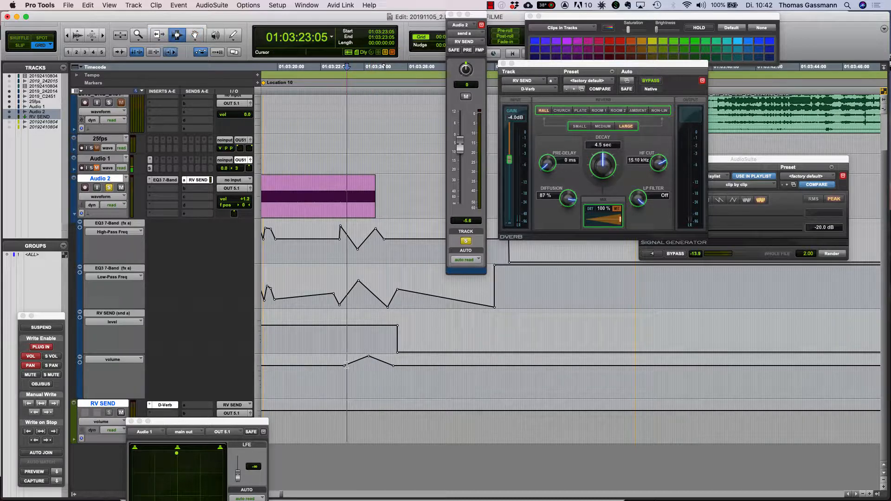
key(space)
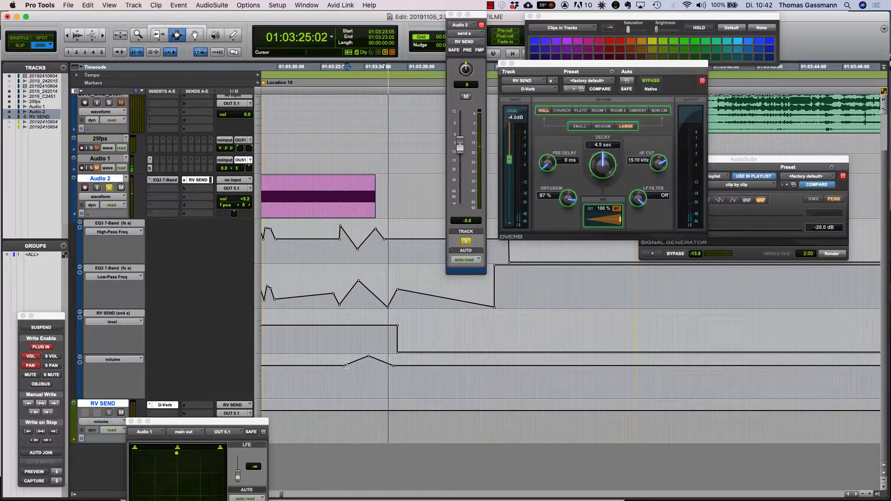
- Try pulling the Audio 2 volume peak down into a dip near the noise clip's end and play it from 01:03:23:02
key(space)
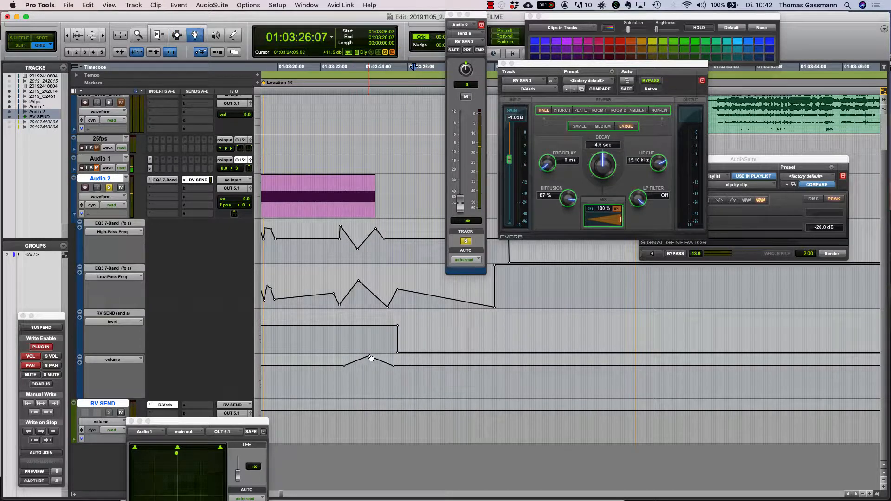
drag(369, 357, 372, 371)
alt+click(369, 356)
key(F7)
click(345, 370)
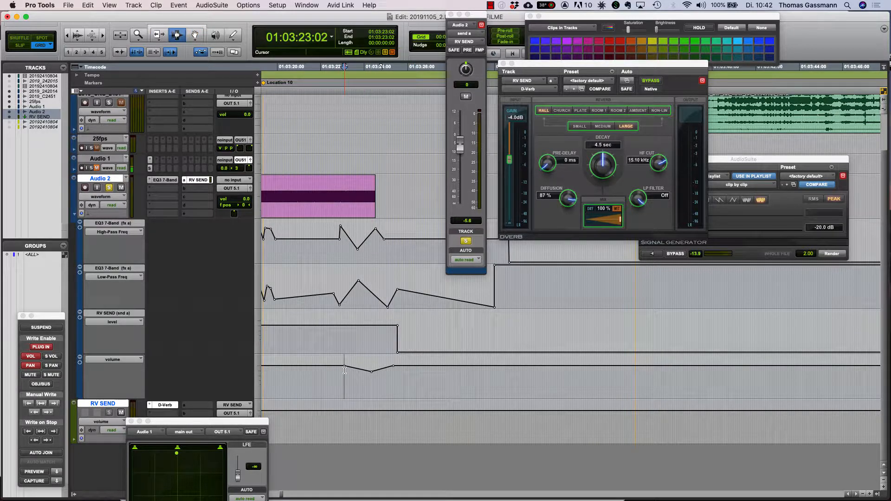
key(space)
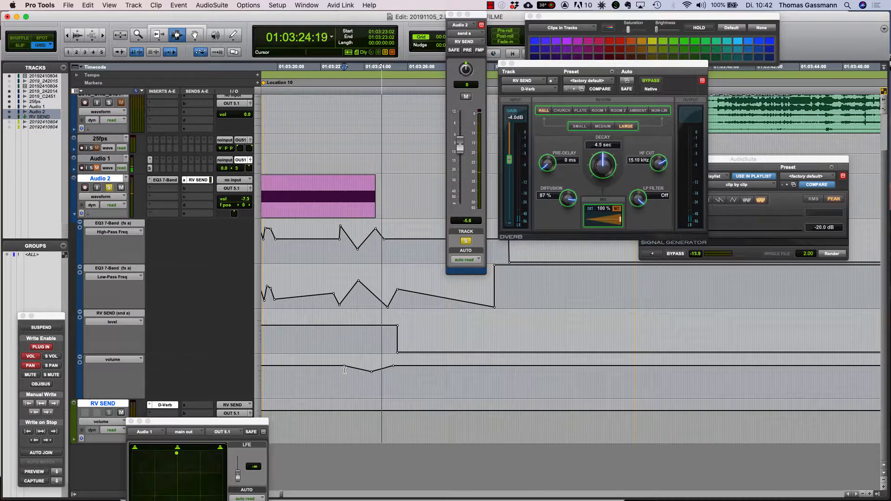
key(space)
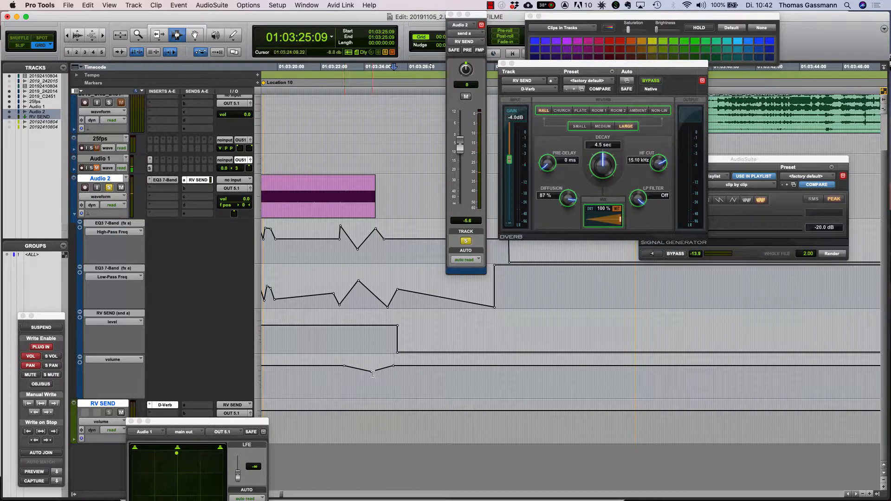
- Raise the Audio 2 volume dip back above the line as a peak just before the clip's end and play it from 01:03:23:05
key(F8)
drag(371, 371, 367, 359)
key(F7)
click(347, 366)
key(space)
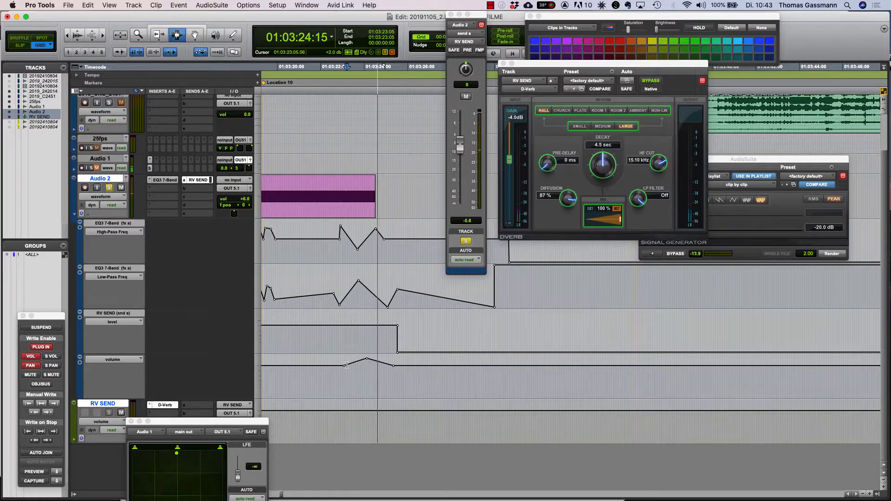
key(r)
key(r)
key(space)
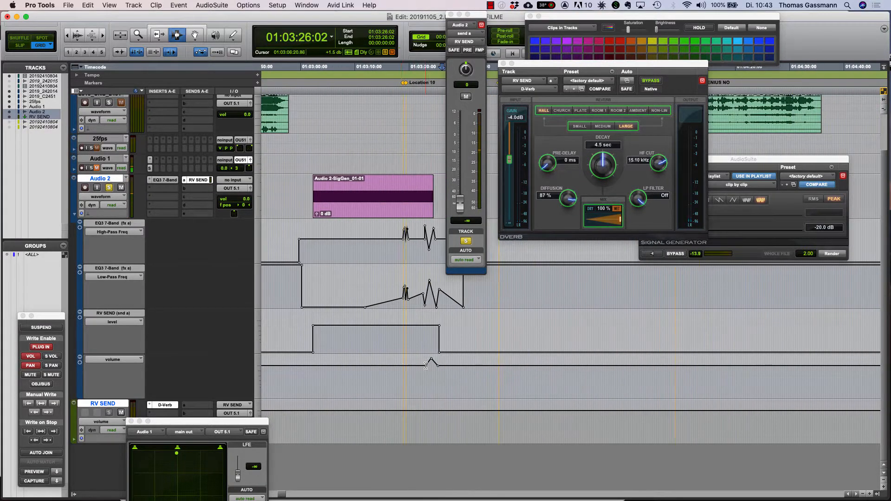